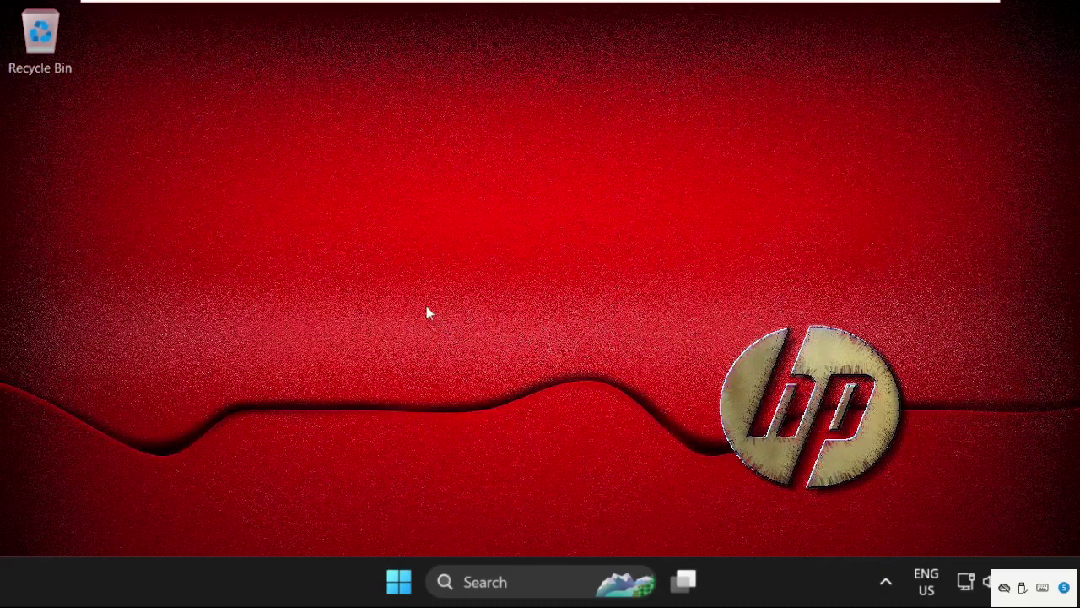
# Step: Search Windows for 'device' to find Device Manager
pyautogui.click(481, 579)
pyautogui.write('device')
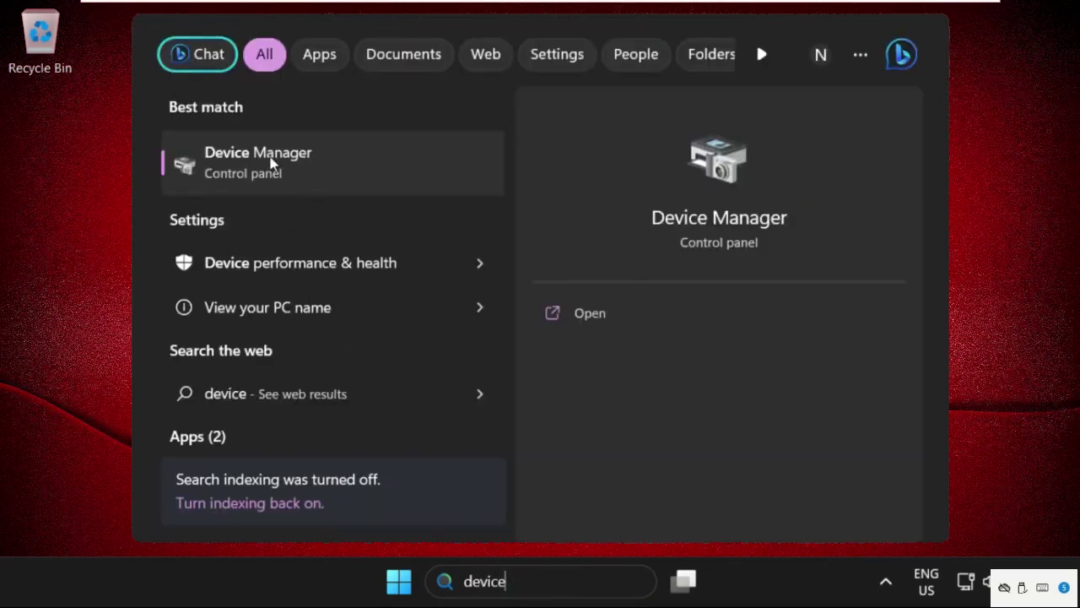
# Step: Open Device Manager and show the Driver tab for the Intel(R) 82574L Gigabit Network Connection
pyautogui.click(270, 157)
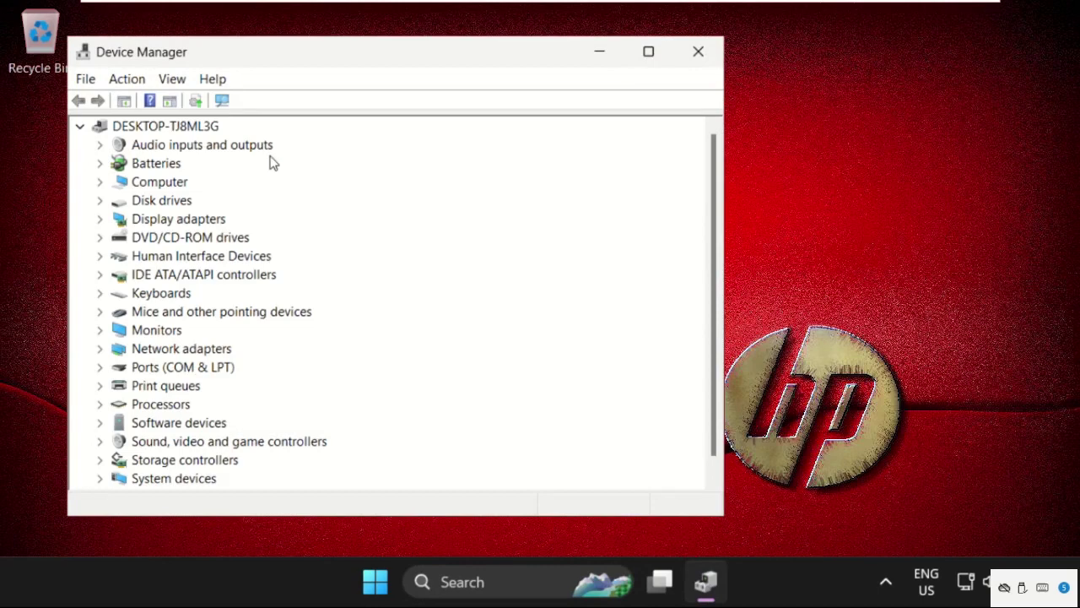
pyautogui.moveTo(256, 65); pyautogui.dragTo(411, 71)
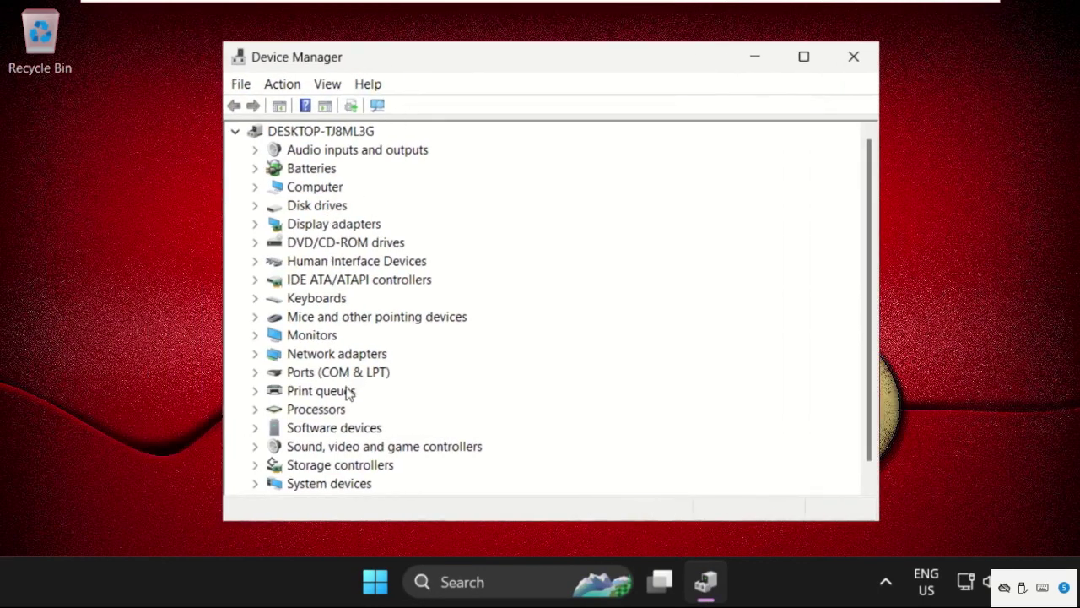
pyautogui.click(255, 356)
pyautogui.click(339, 336)
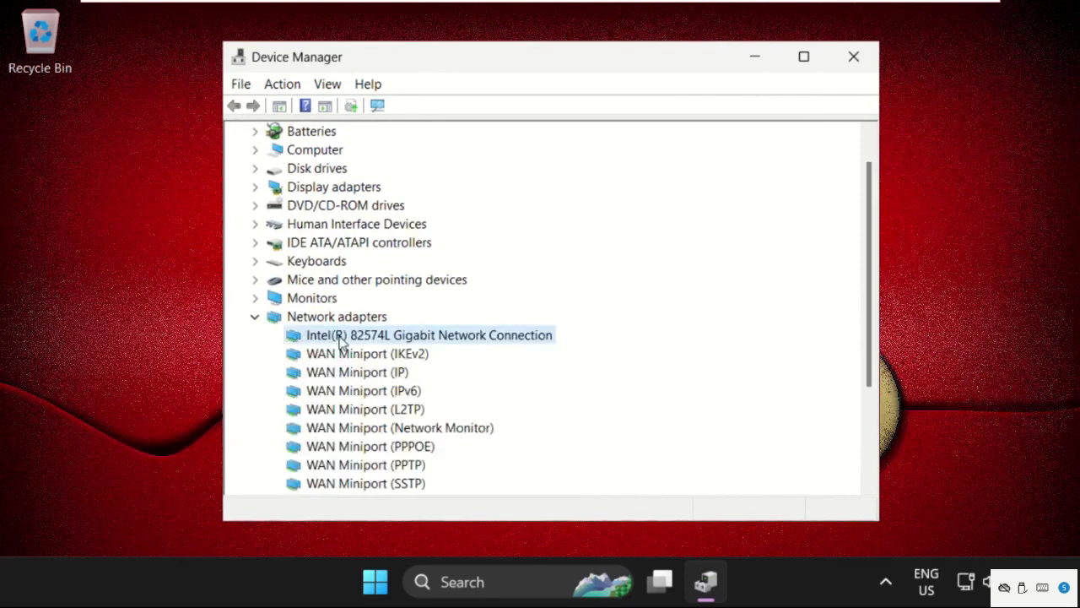
pyautogui.rightClick(364, 342)
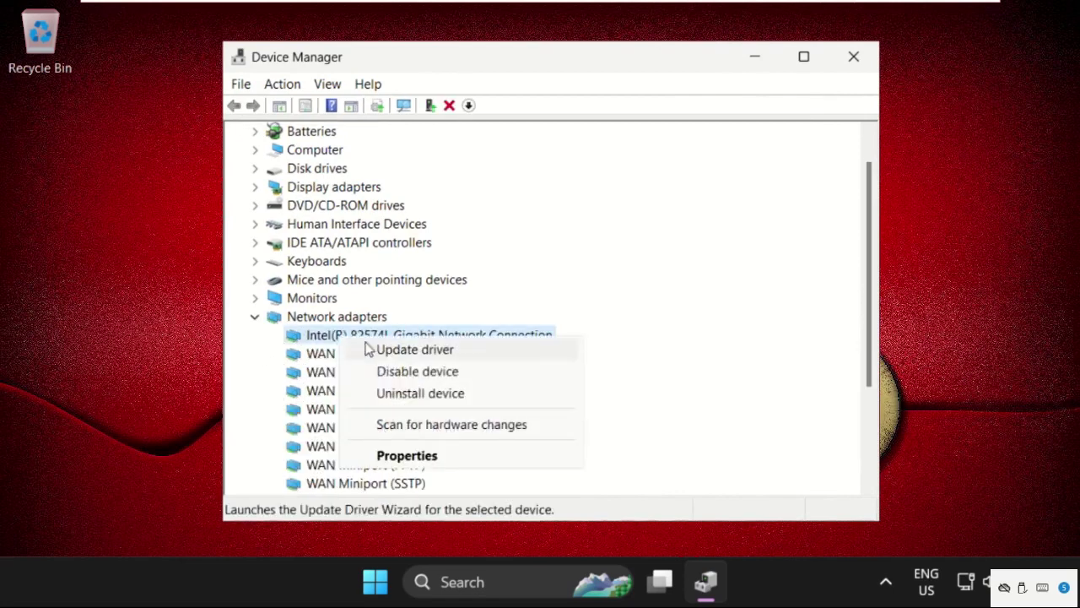
pyautogui.click(407, 455)
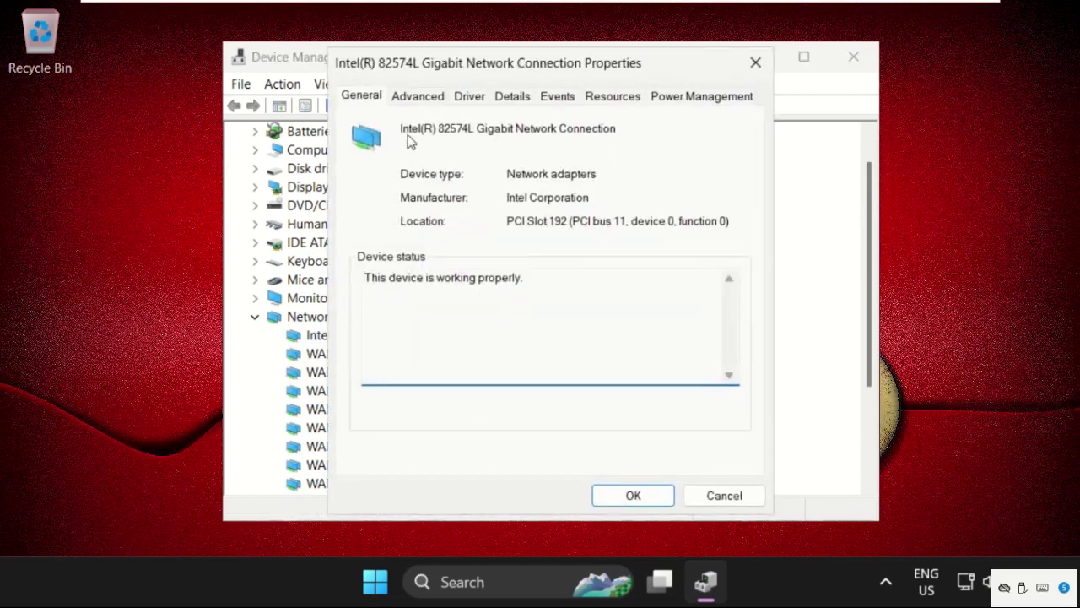
pyautogui.click(479, 100)
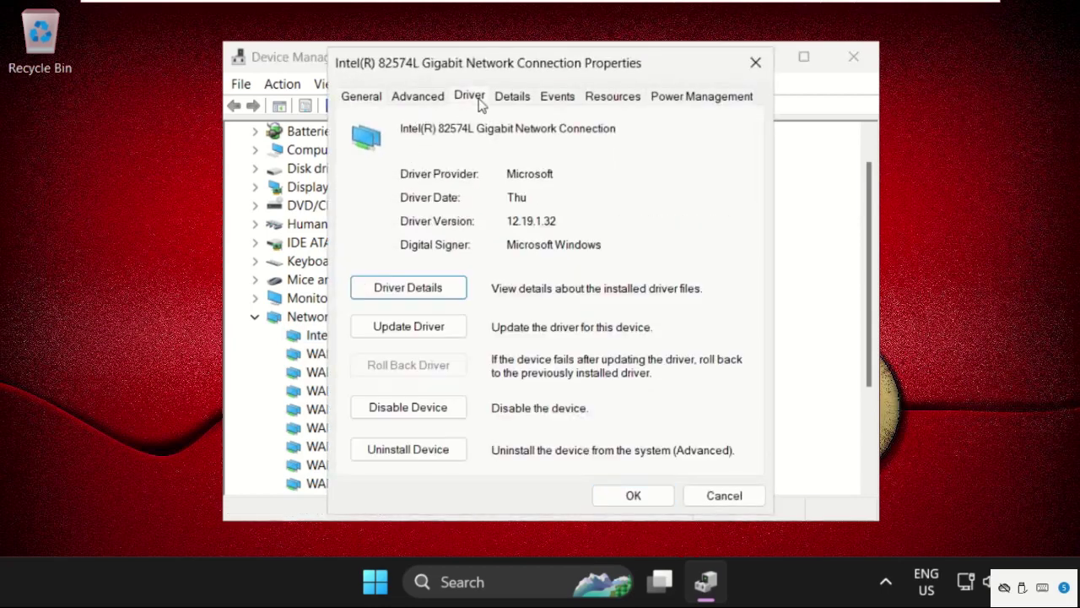
# Step: Try an automatic driver search for the Intel adapter, then close the wizard
pyautogui.click(425, 332)
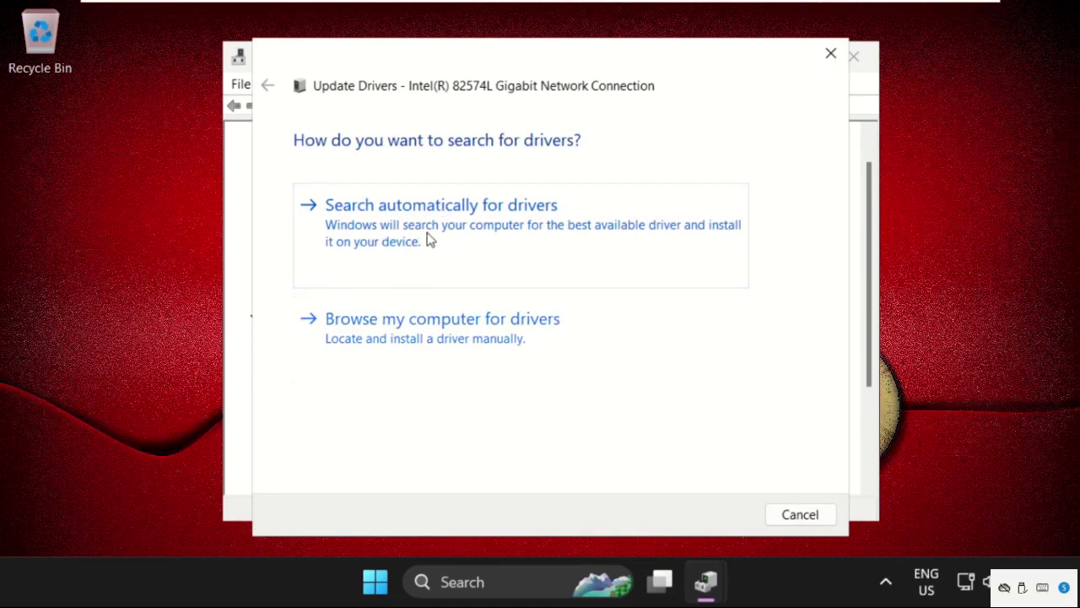
pyautogui.click(428, 239)
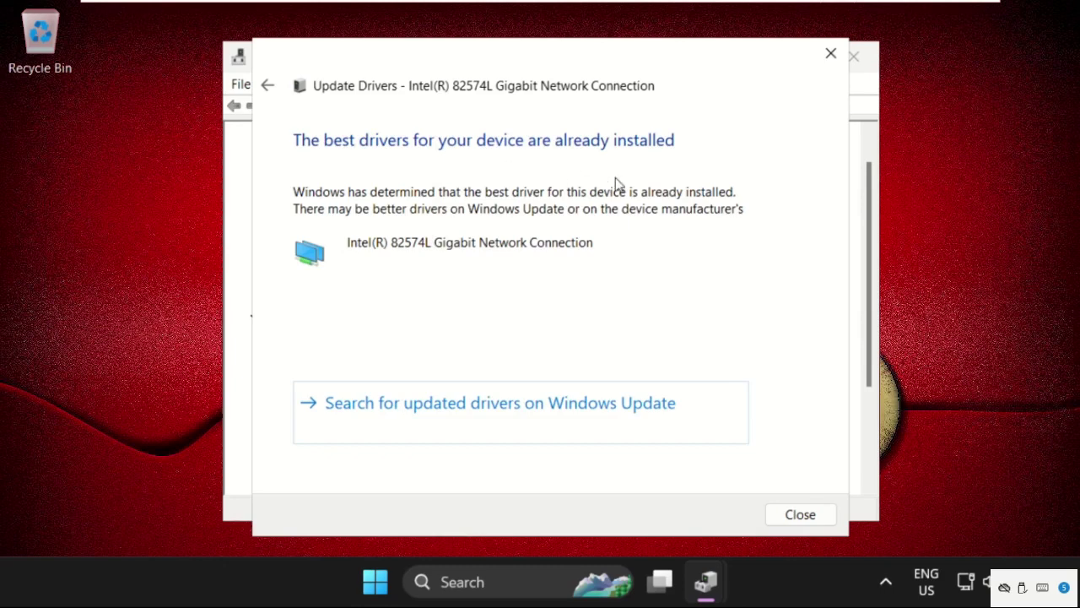
pyautogui.click(799, 515)
# Step: Reinstall the Intel 82574L driver from the drivers already on this computer
pyautogui.click(424, 333)
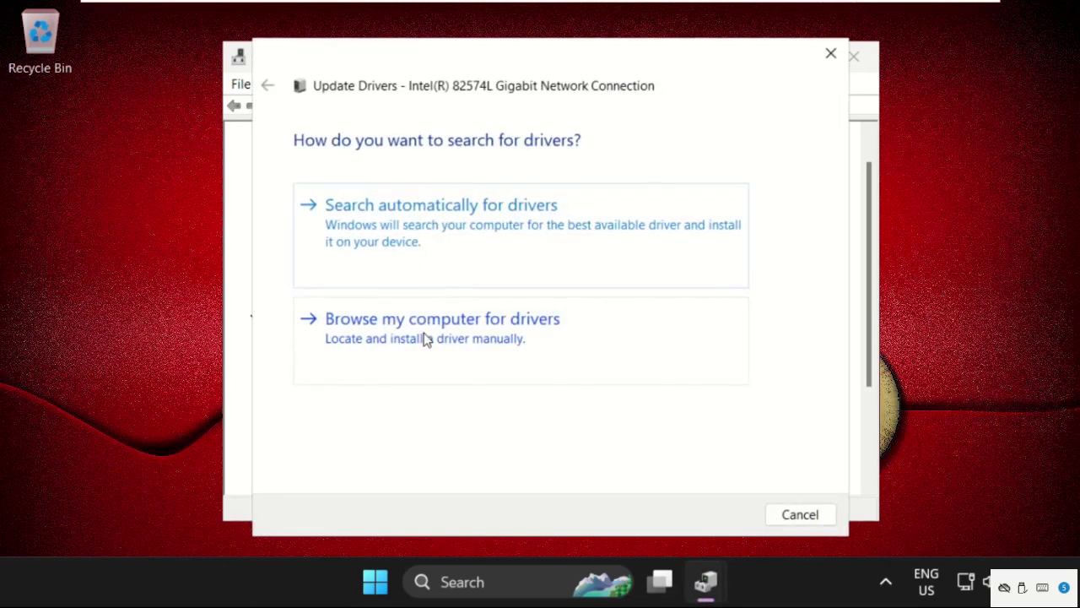
pyautogui.click(384, 339)
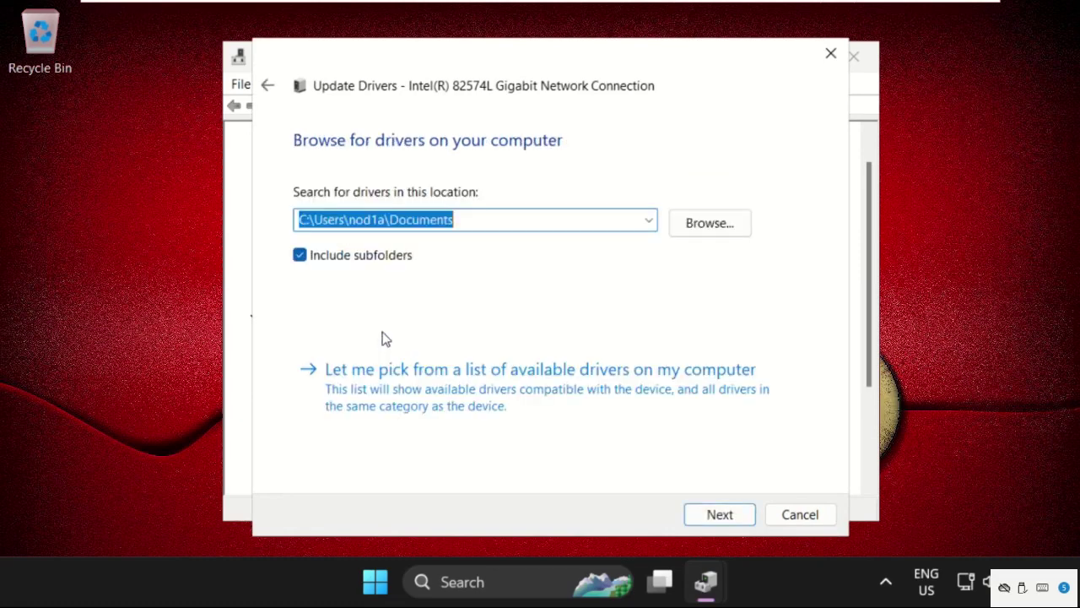
pyautogui.click(406, 386)
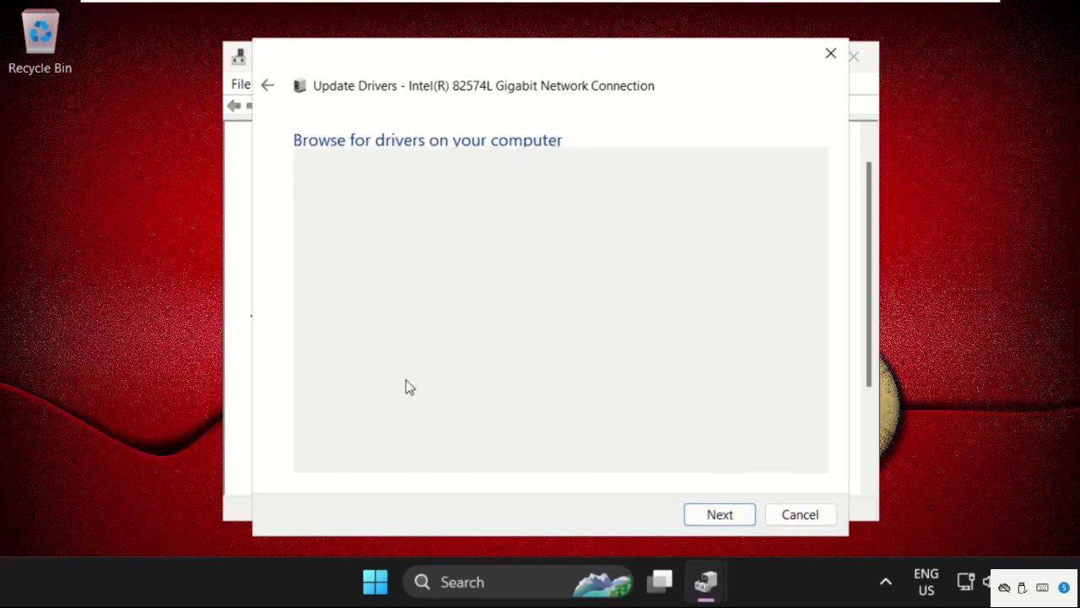
pyautogui.click(393, 324)
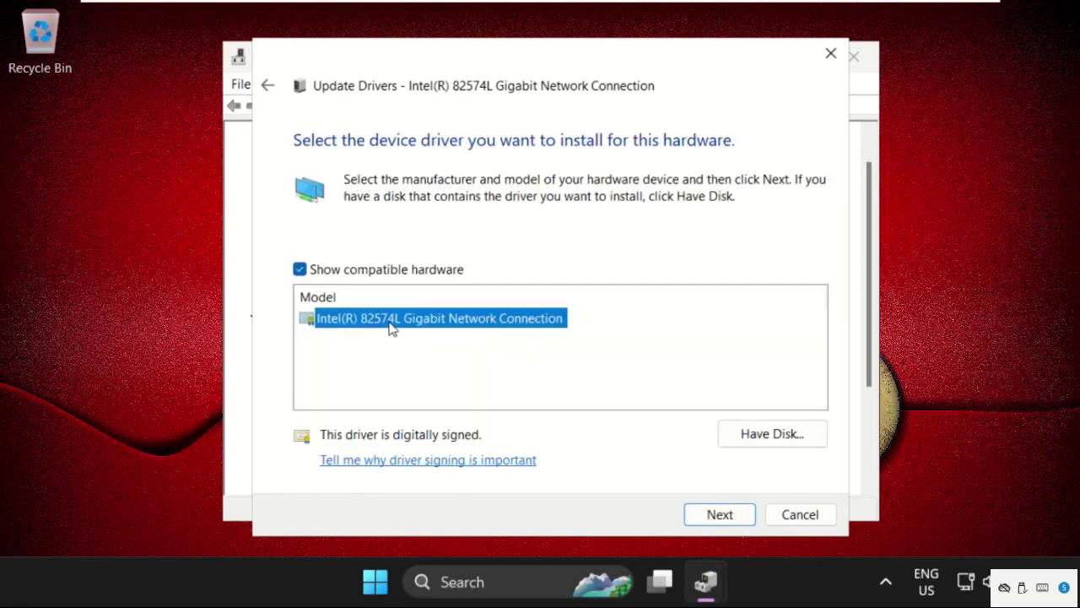
pyautogui.click(713, 517)
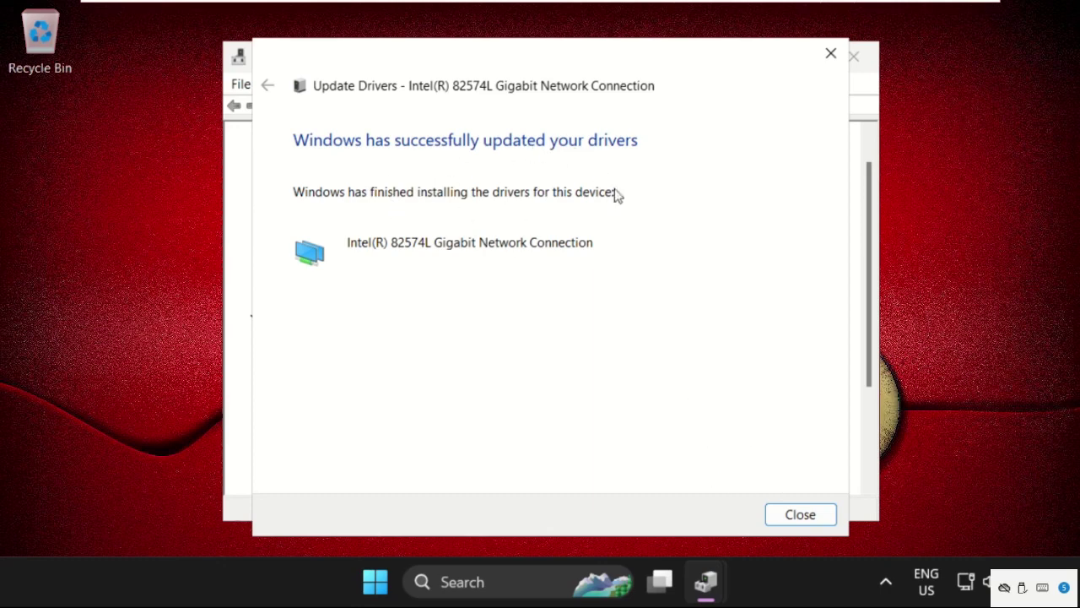
pyautogui.click(830, 53)
# Step: Close Device Manager and open Settings at the Network & internet page, scrolled toward Proxy
pyautogui.click(759, 58)
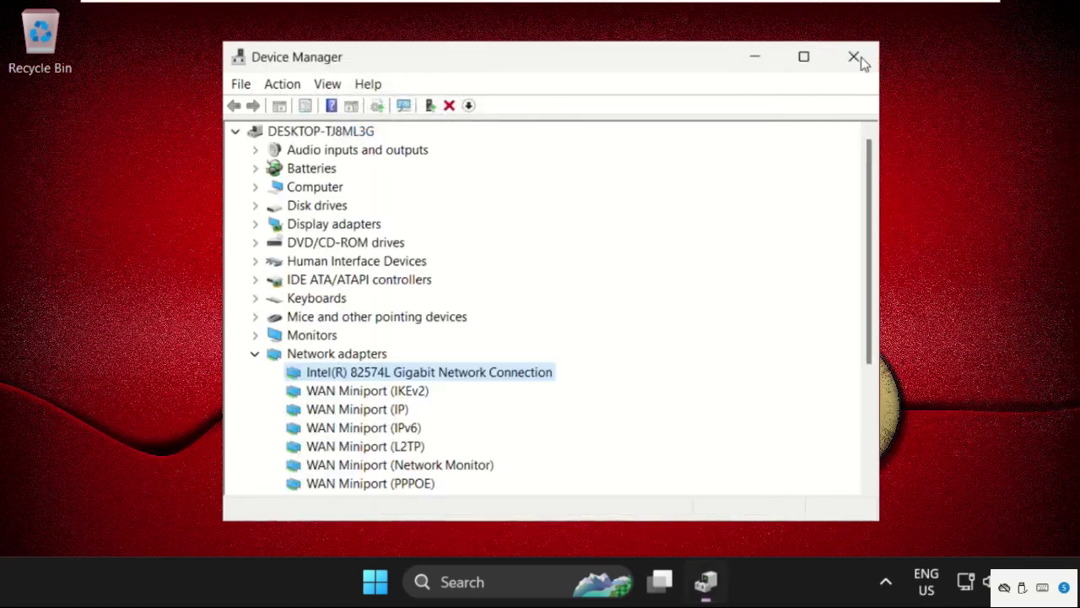
pyautogui.click(854, 57)
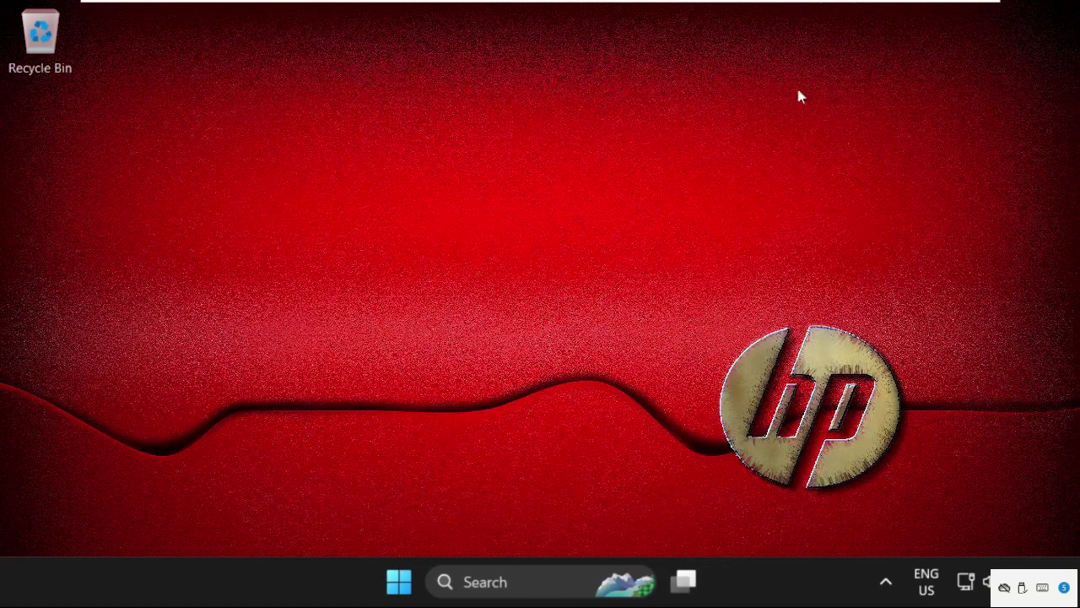
pyautogui.click(524, 582)
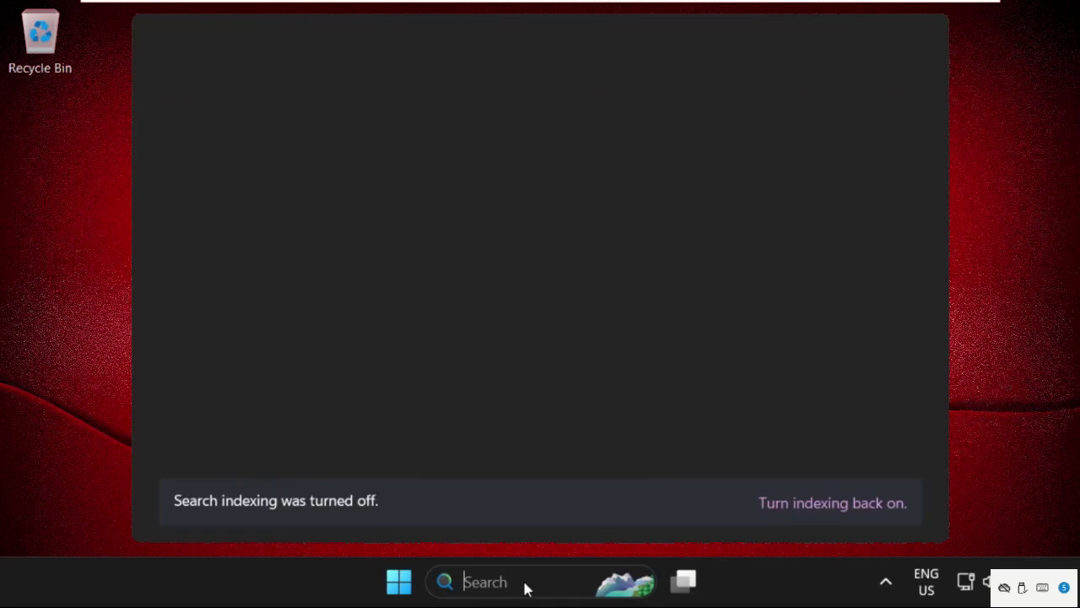
pyautogui.write('settings')
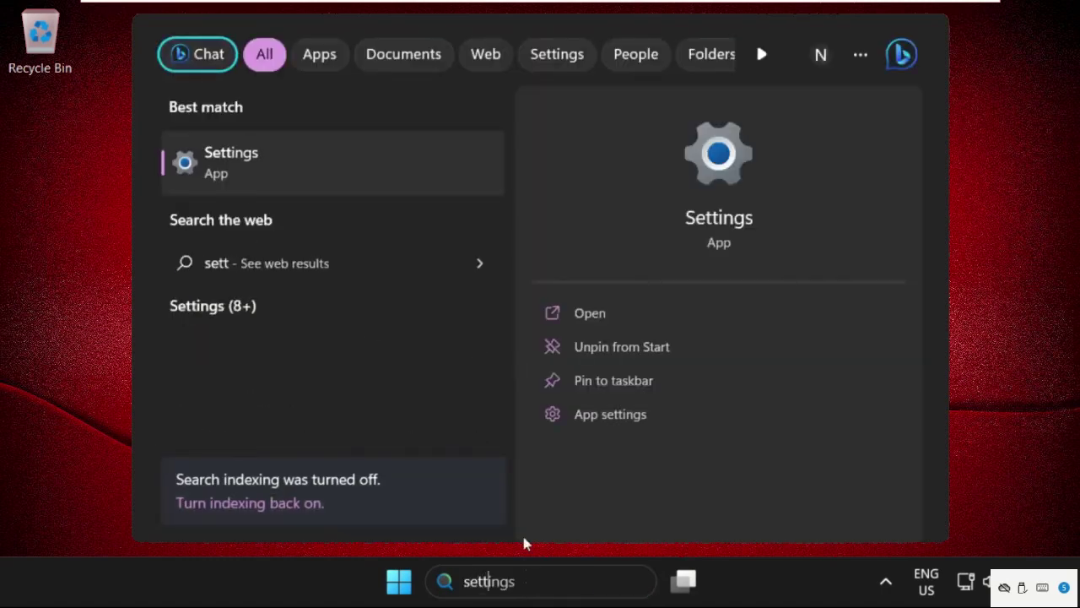
pyautogui.click(307, 171)
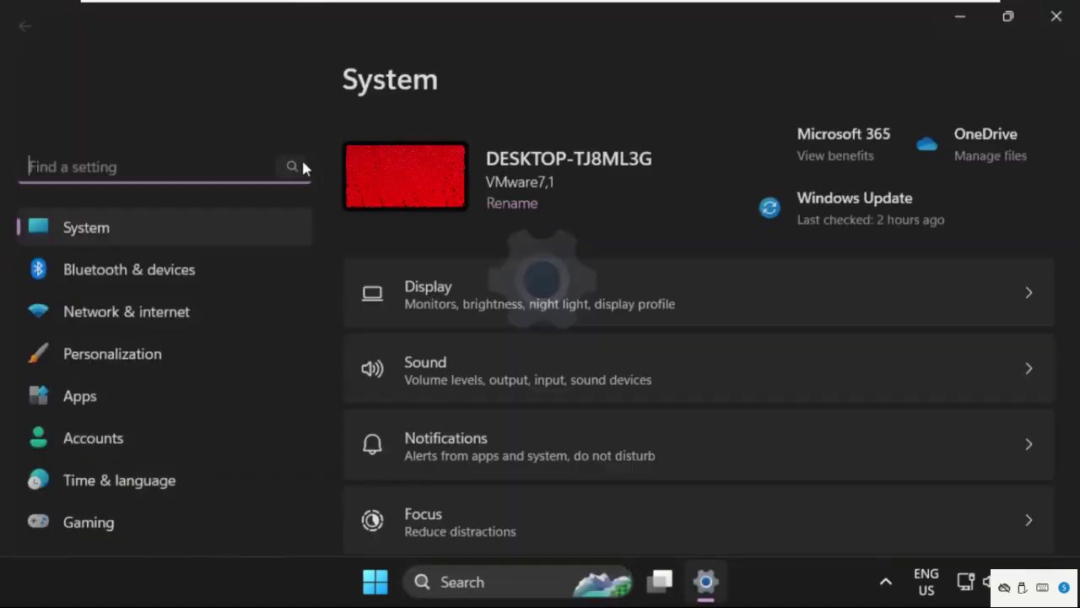
pyautogui.click(112, 314)
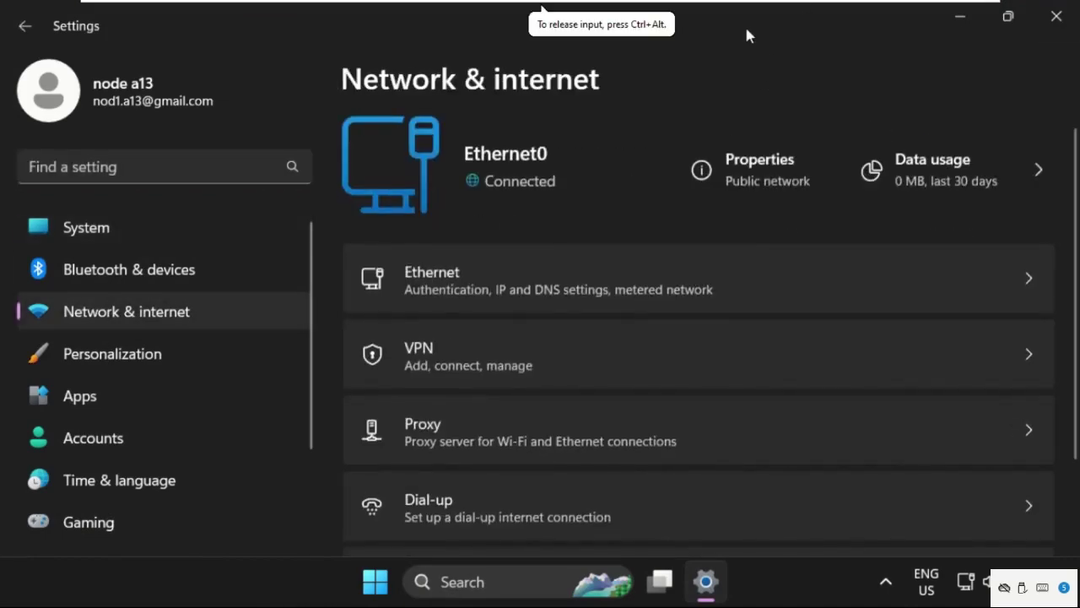
pyautogui.doubleClick(744, 26)
pyautogui.scroll(-2, 519, 336)
pyautogui.scroll(-1, 517, 336)
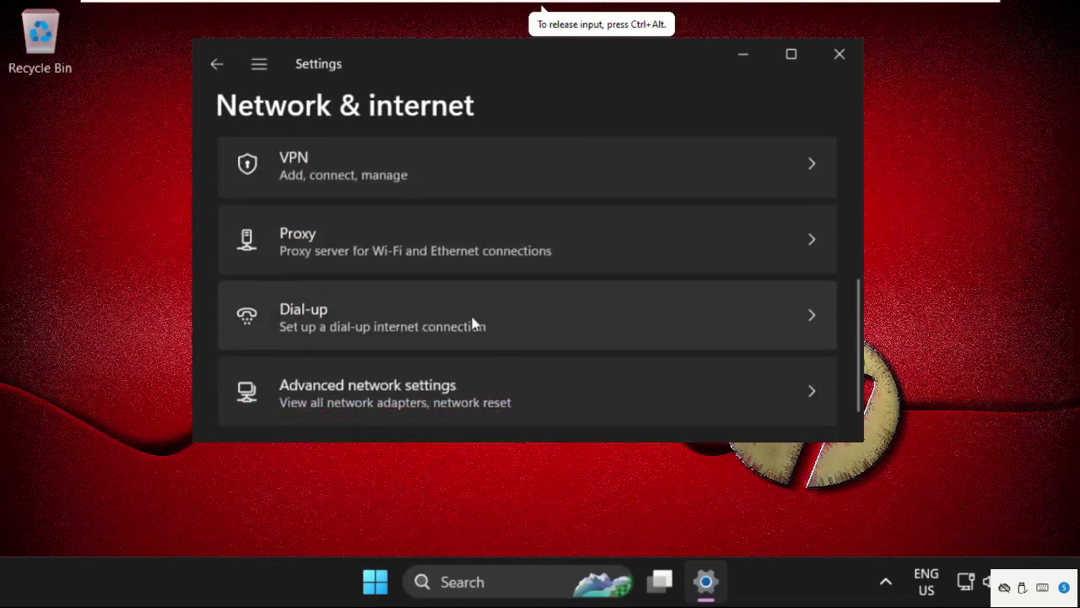
# Step: Turn off automatic proxy detection, save setup script and manual proxy as Off, and close Settings
pyautogui.click(516, 253)
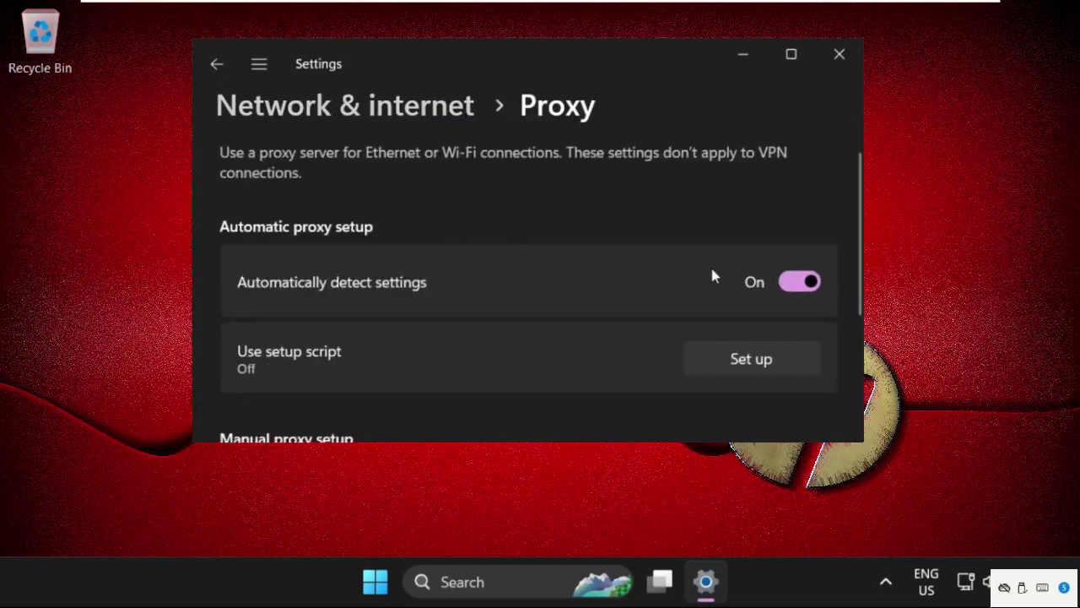
pyautogui.click(802, 282)
pyautogui.scroll(-1, 461, 345)
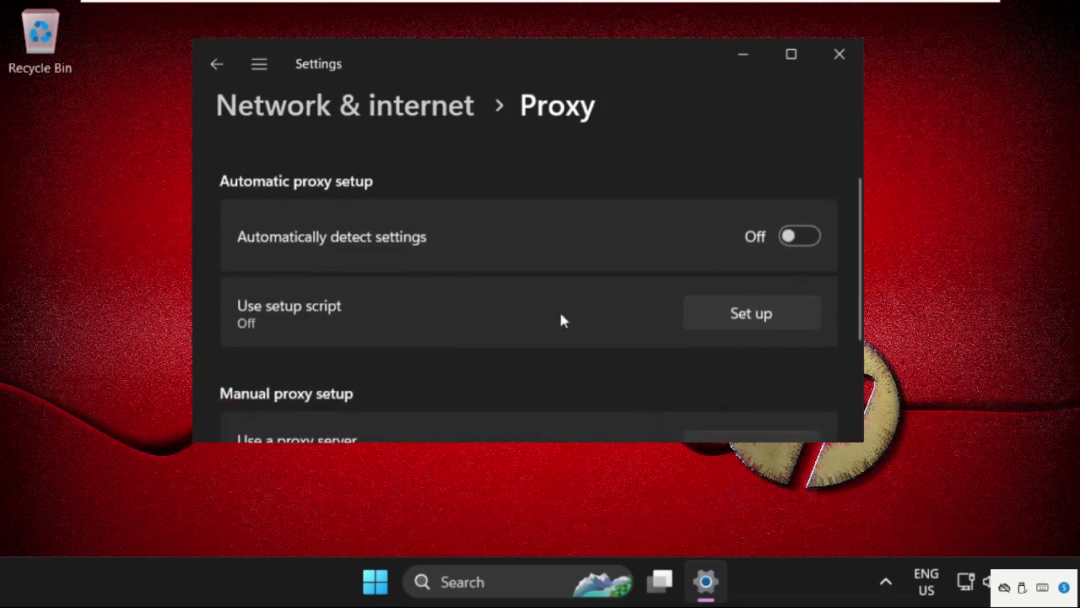
pyautogui.click(735, 314)
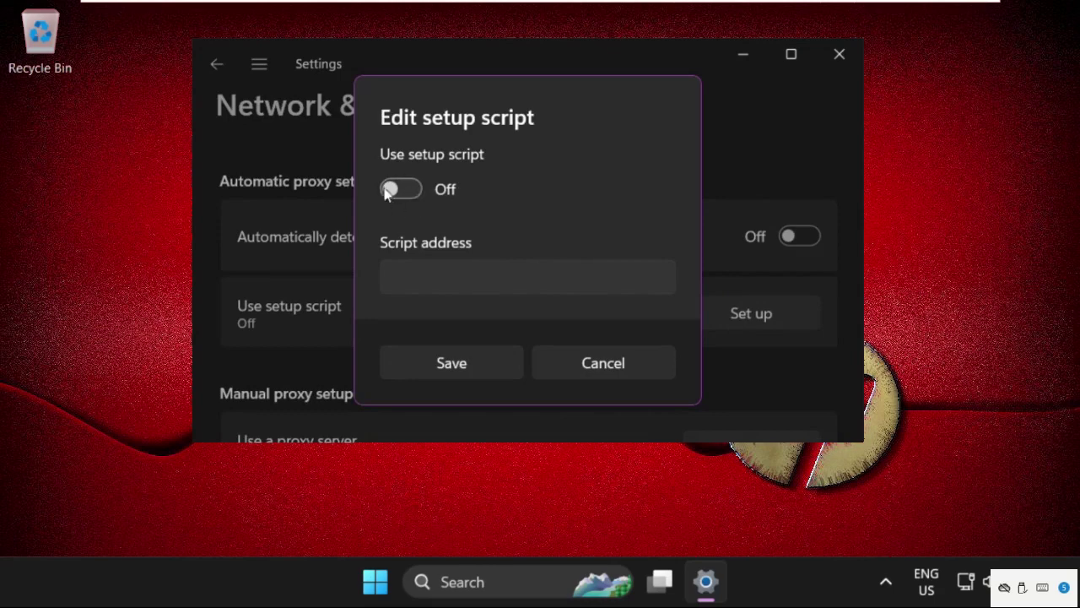
pyautogui.click(468, 363)
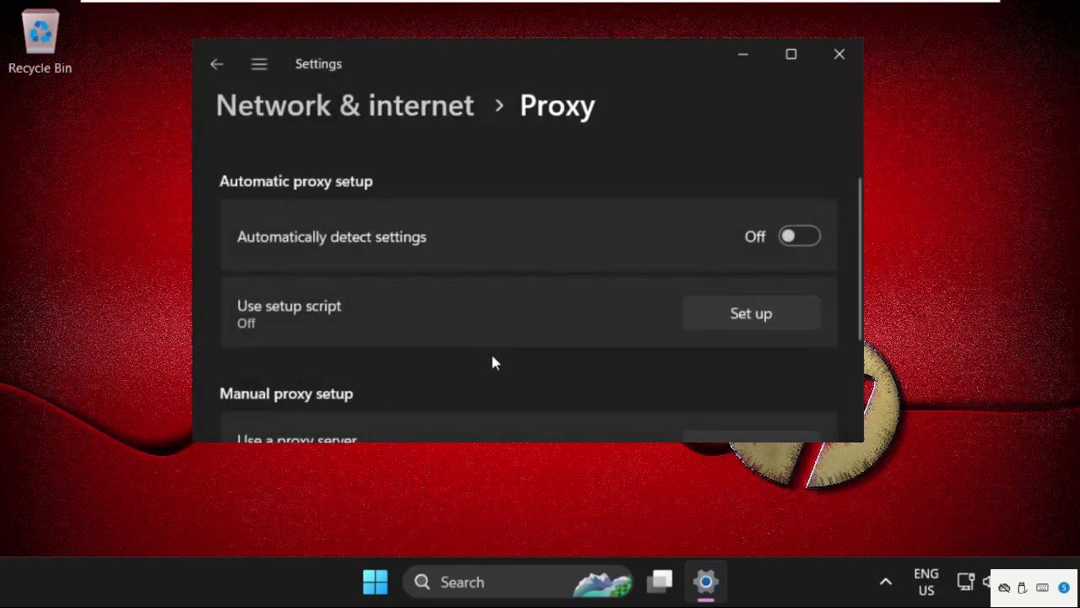
pyautogui.scroll(-2, 439, 363)
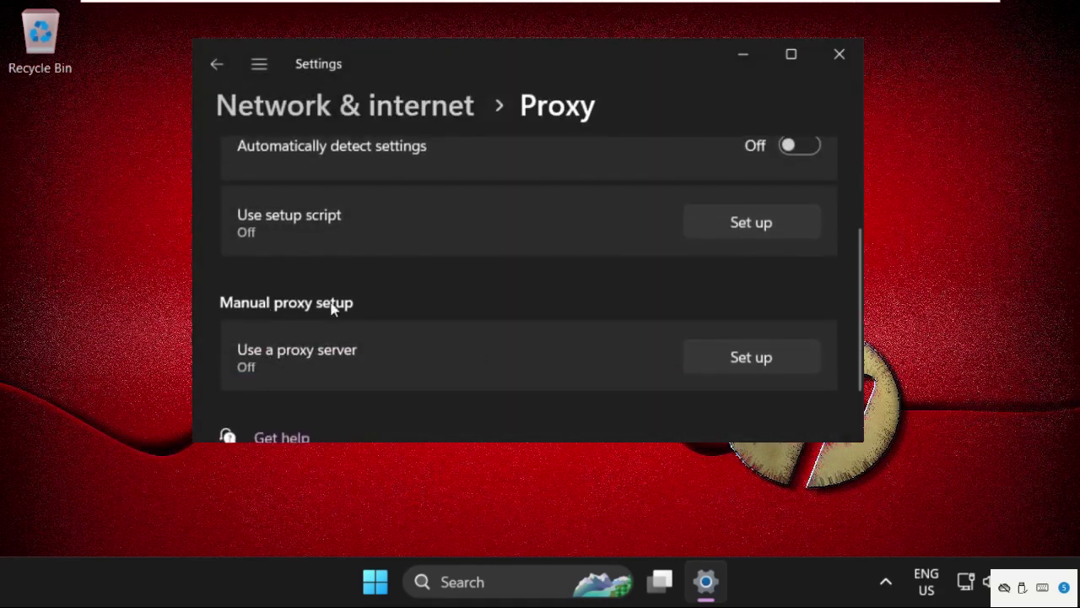
pyautogui.click(793, 361)
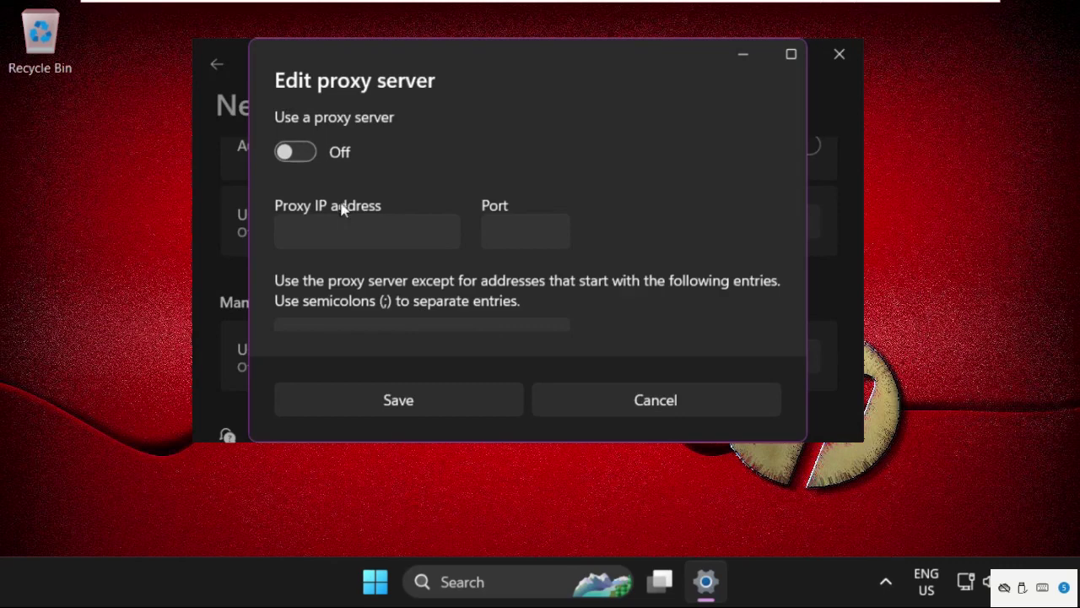
pyautogui.click(425, 405)
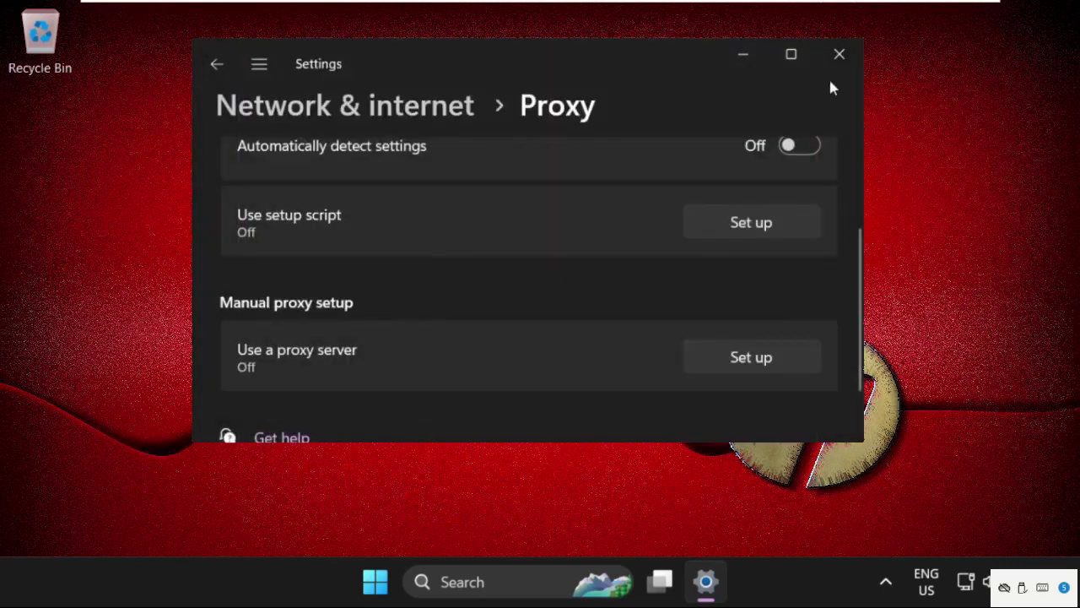
pyautogui.click(840, 56)
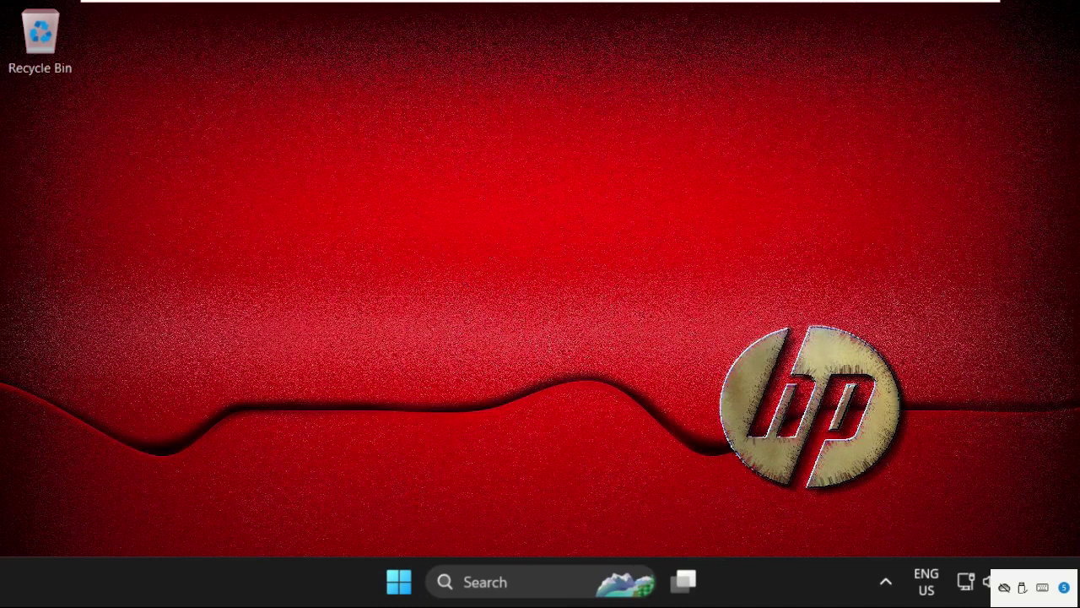
# Step: Reopen Settings maximized and go to Network & internet > Advanced network settings, showing Network reset
pyautogui.click(488, 582)
pyautogui.write('sett')
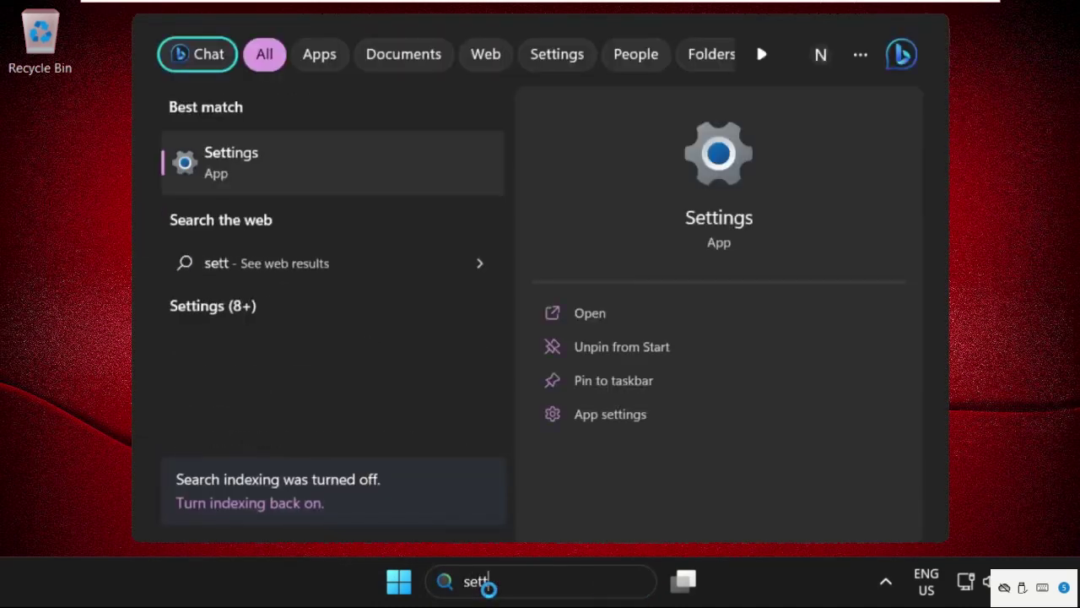
pyautogui.click(309, 175)
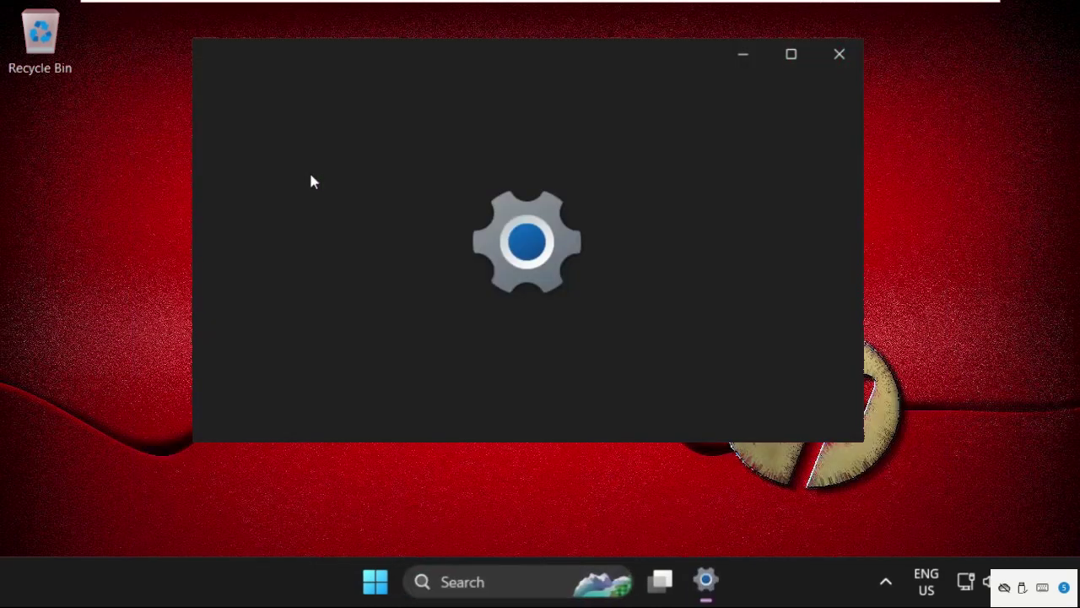
pyautogui.doubleClick(510, 60)
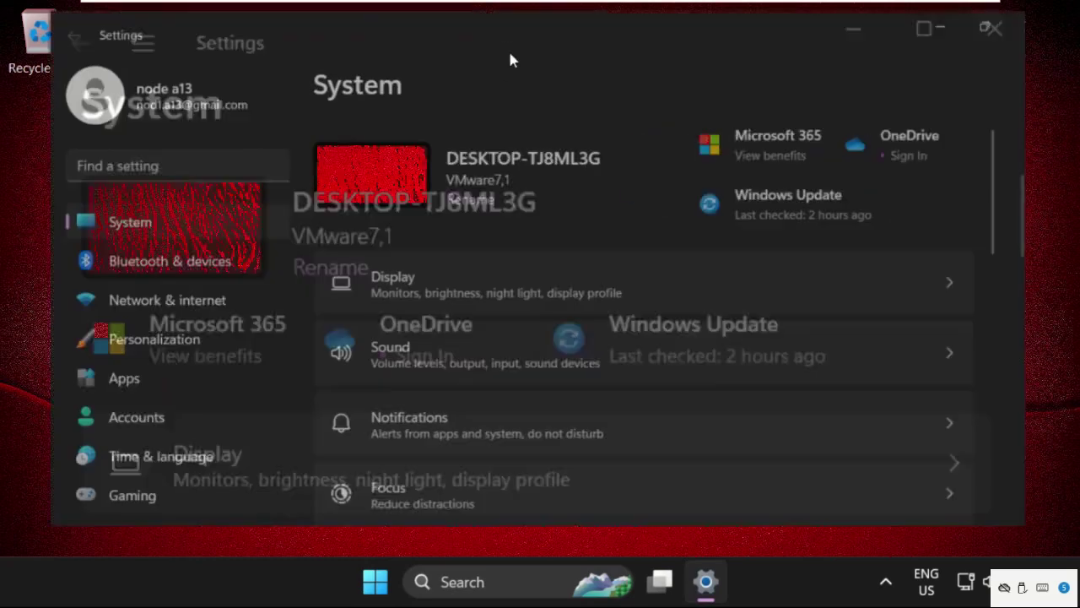
pyautogui.click(203, 311)
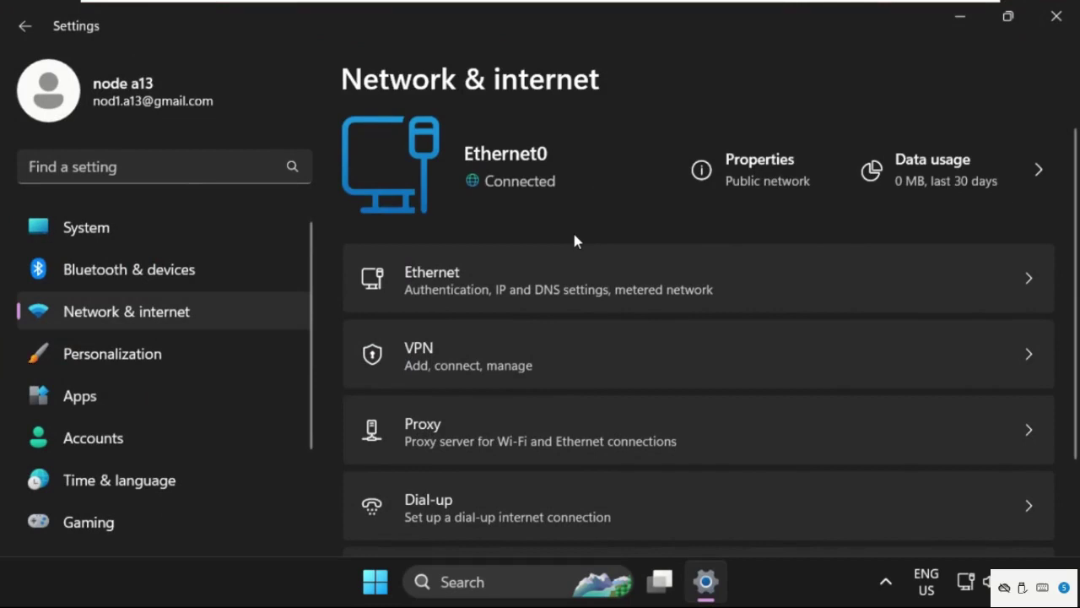
pyautogui.scroll(-2, 572, 249)
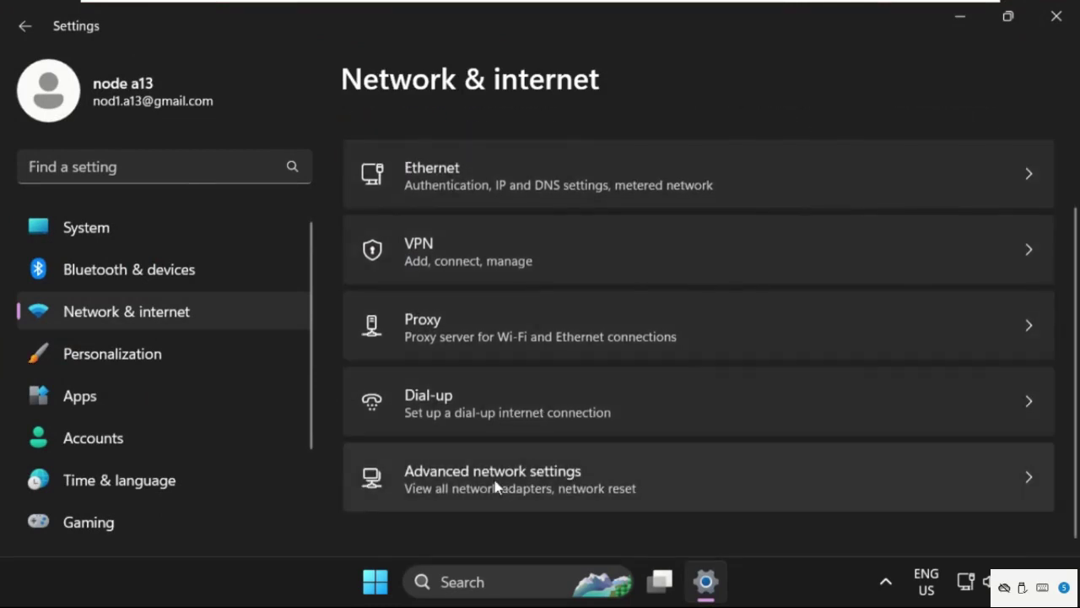
pyautogui.click(496, 480)
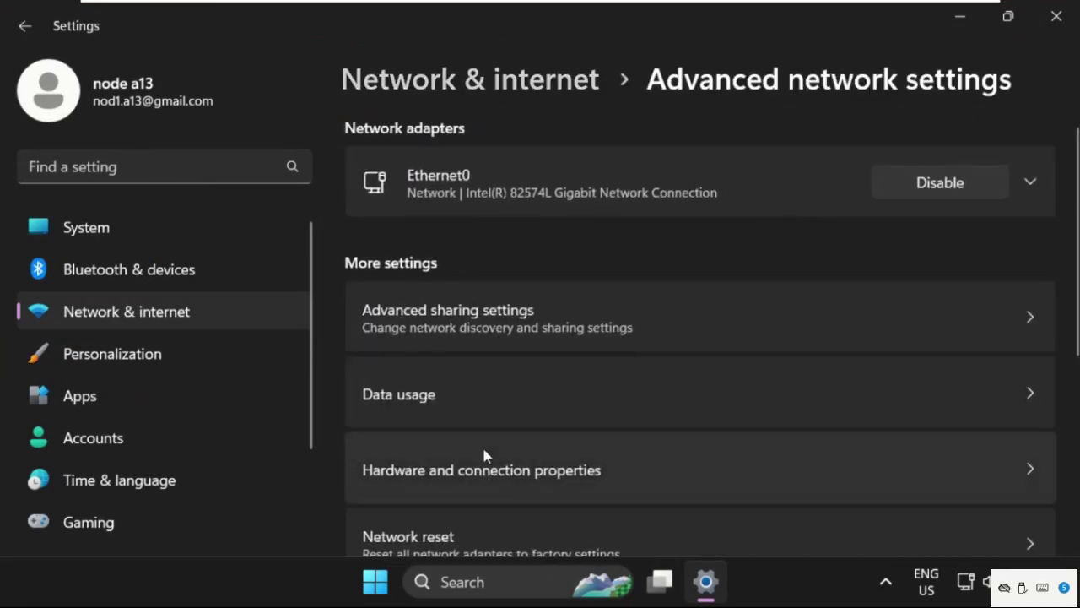
pyautogui.scroll(-3, 496, 355)
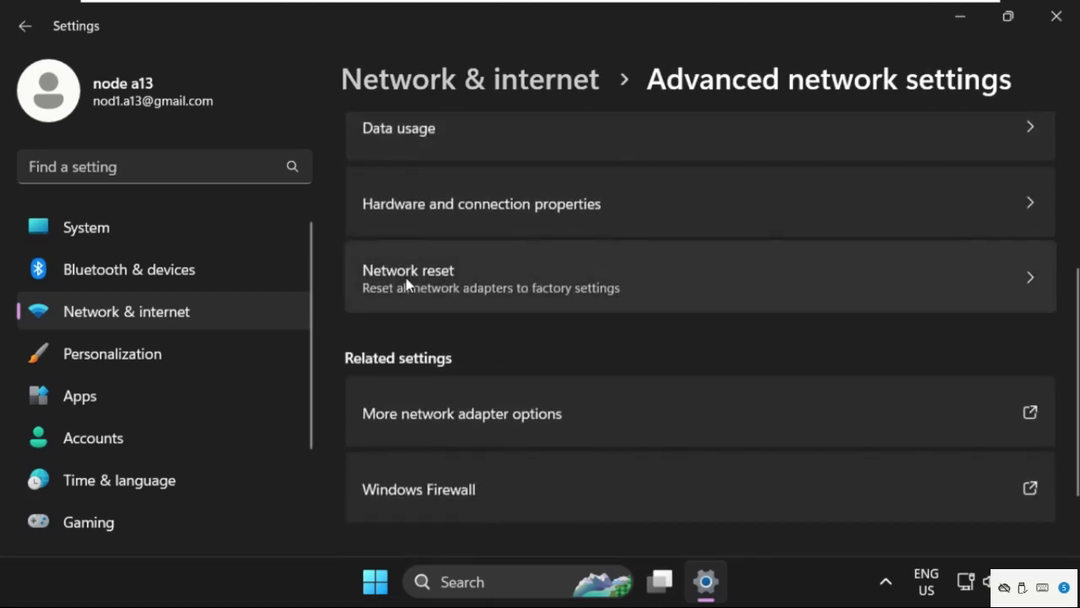
# Step: Reset all network adapters with Network reset, confirming and dismissing the 5-minute shutdown warning
pyautogui.click(469, 286)
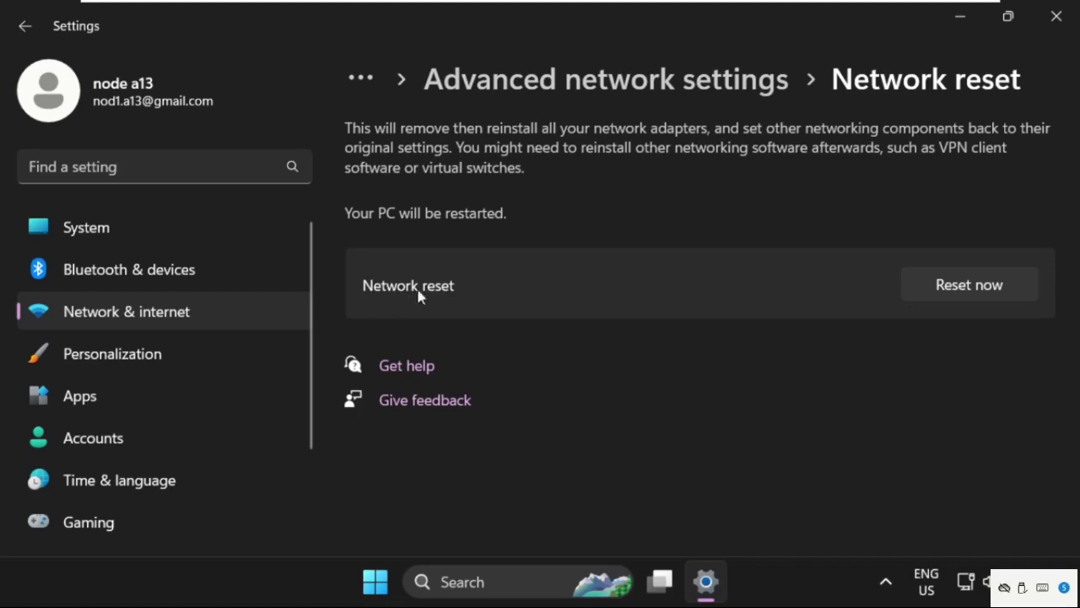
pyautogui.click(970, 289)
pyautogui.click(449, 349)
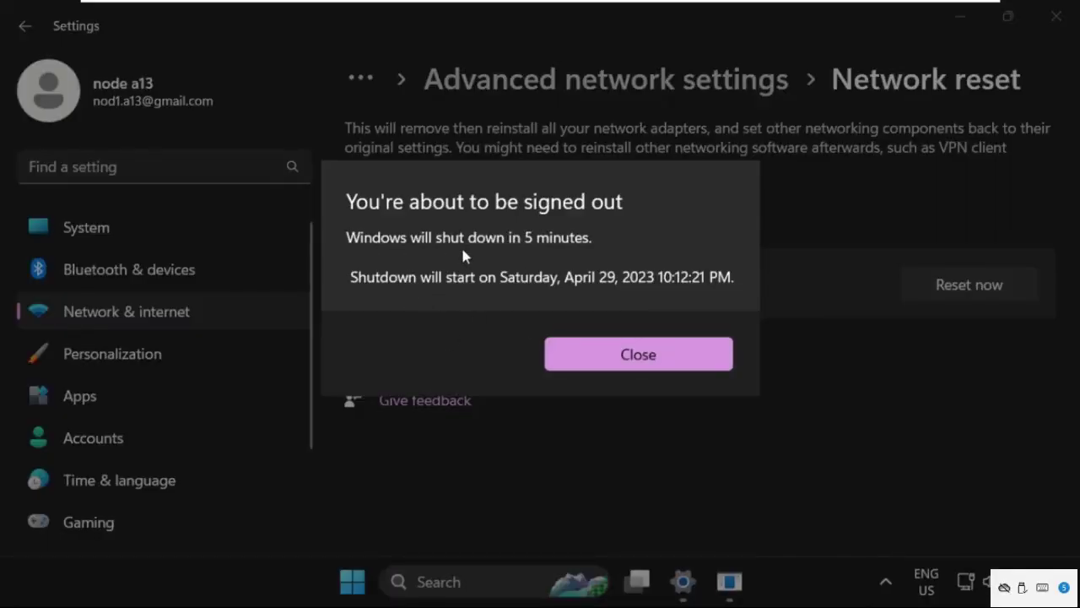
pyautogui.click(614, 361)
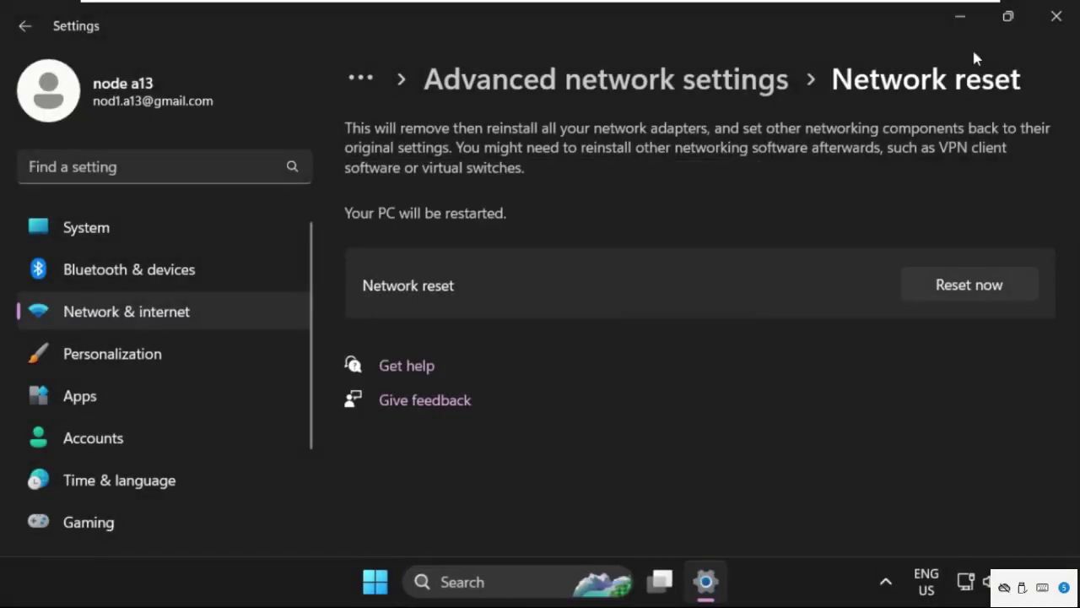
# Step: Close Settings and open Task Manager's Create new task dialog
pyautogui.click(1055, 29)
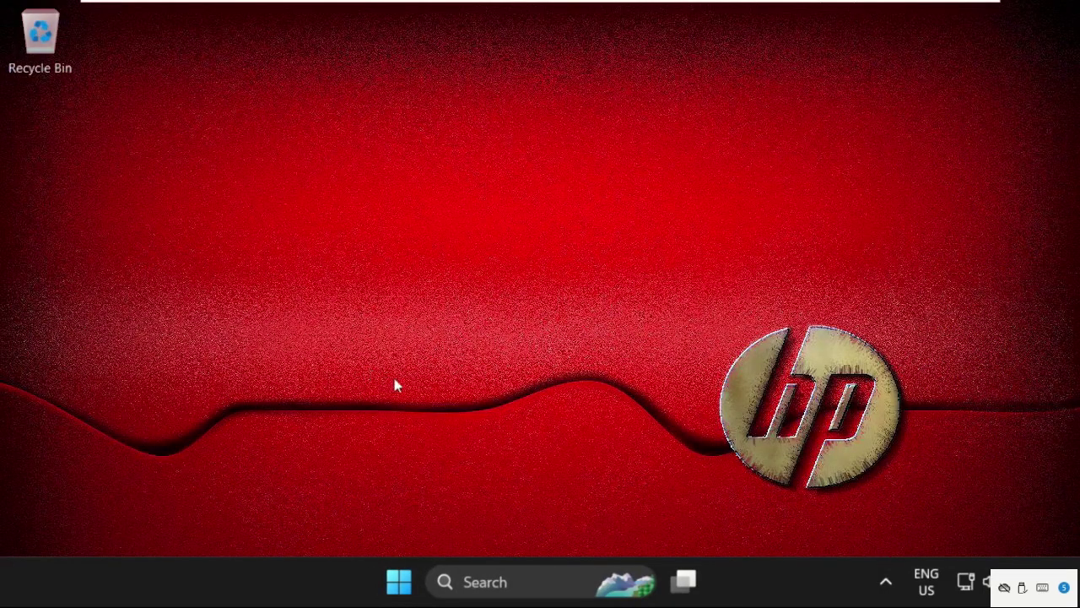
pyautogui.rightClick(760, 588)
pyautogui.click(809, 504)
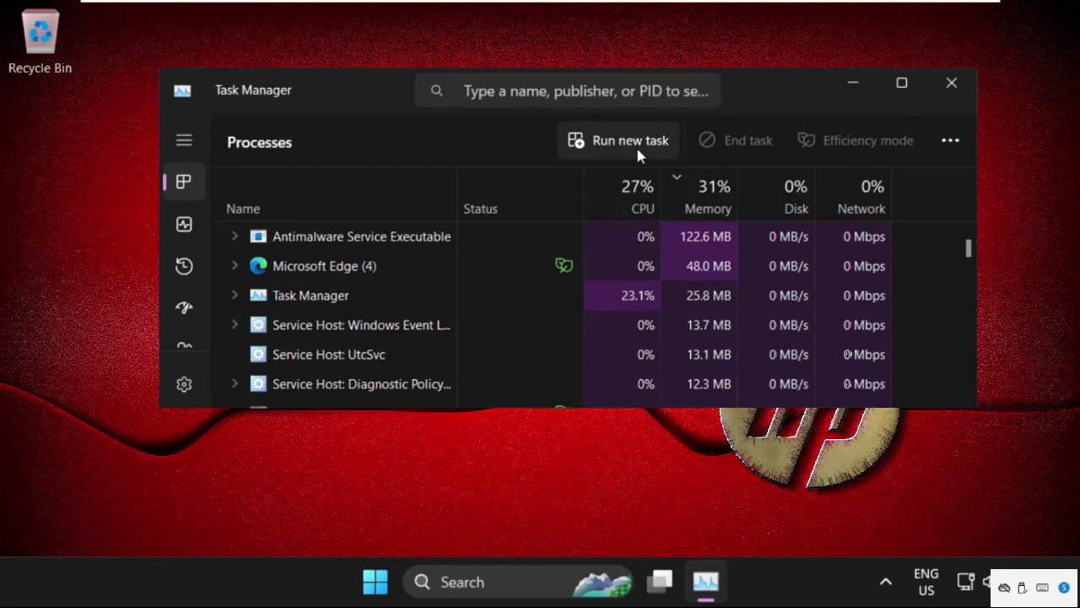
pyautogui.click(633, 142)
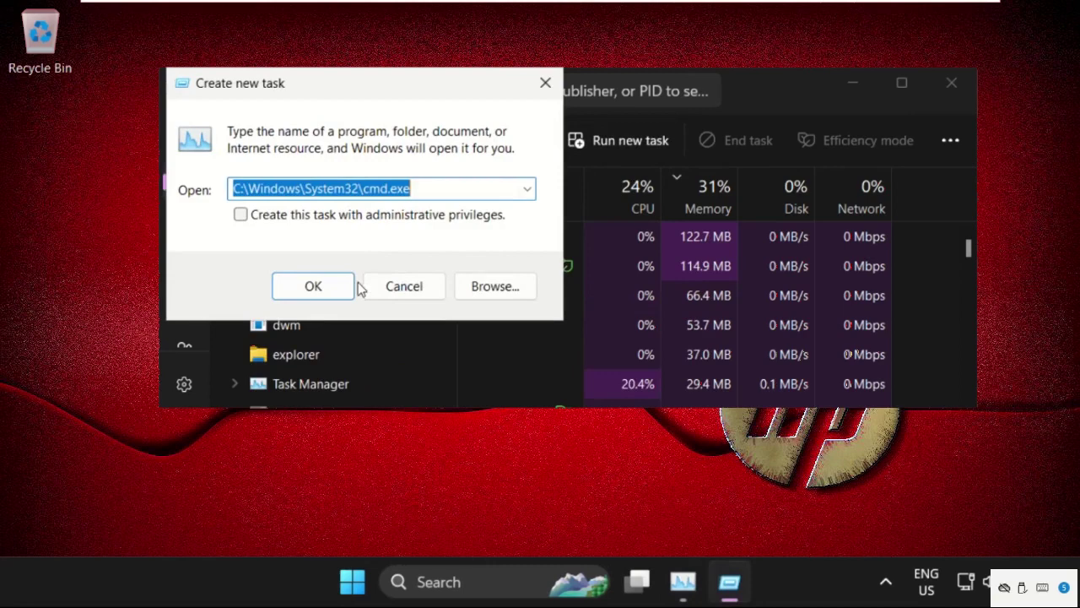
# Step: Browse to C:\Windows\System32 in the Create new task file picker
pyautogui.click(501, 291)
pyautogui.scroll(-20, 422, 362)
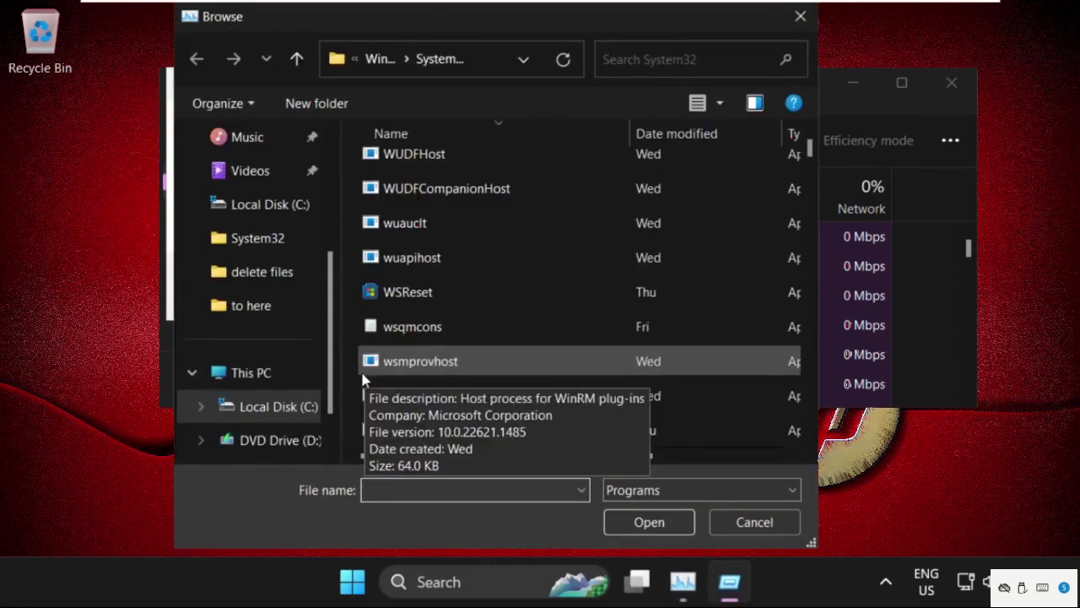
pyautogui.click(275, 377)
pyautogui.doubleClick(471, 207)
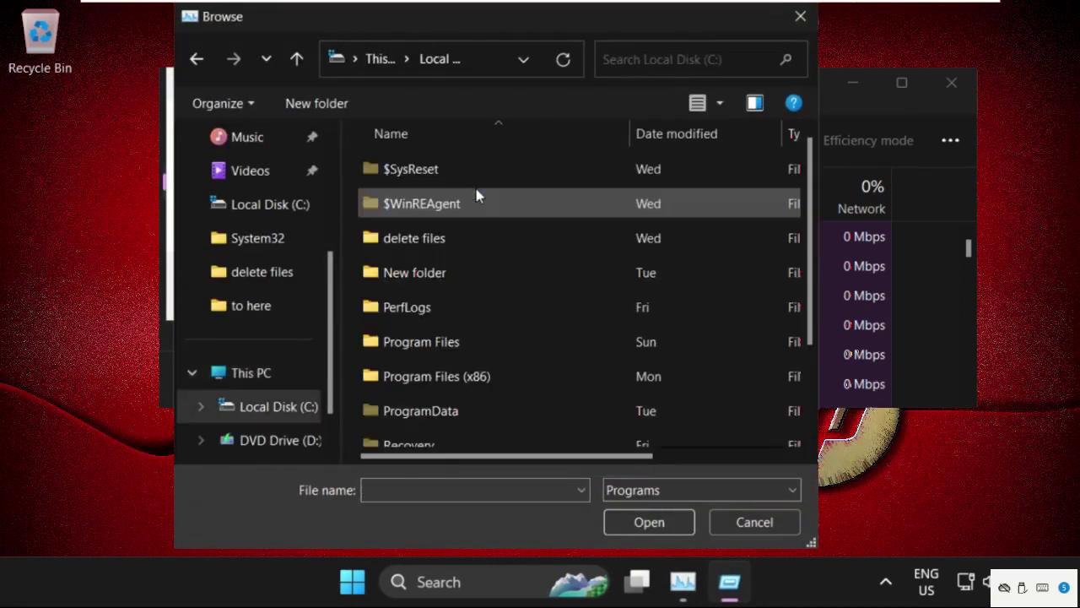
pyautogui.scroll(-2, 469, 270)
pyautogui.doubleClick(429, 434)
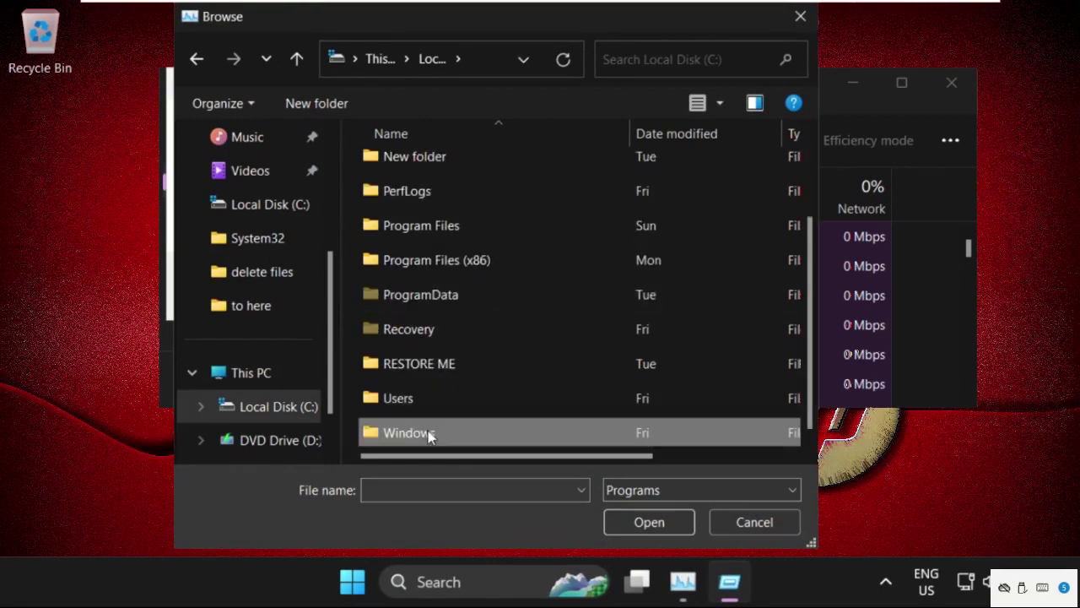
pyautogui.scroll(-19, 436, 367)
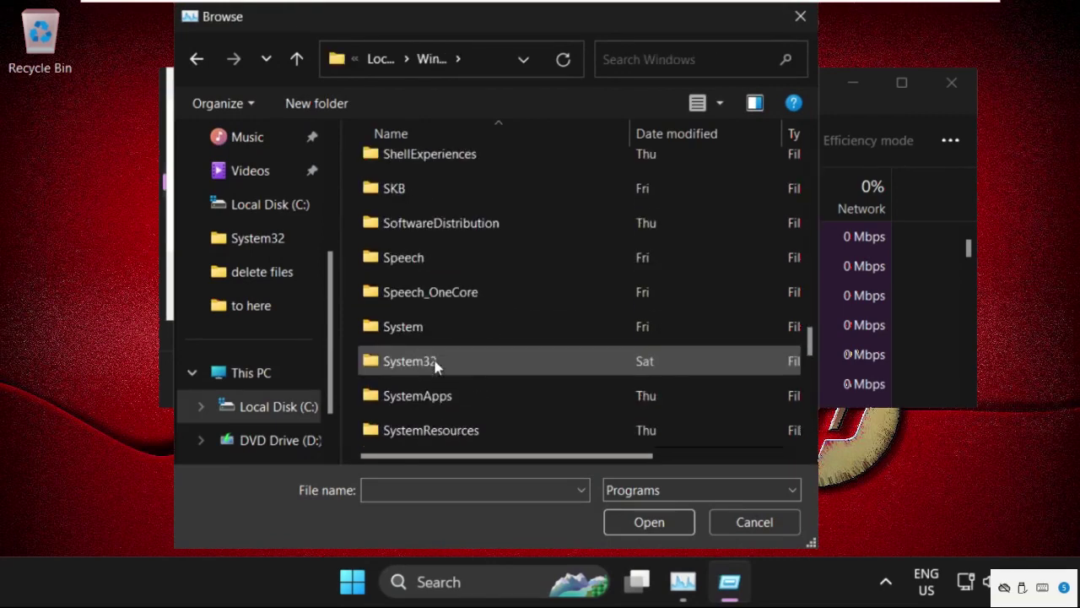
pyautogui.click(436, 364)
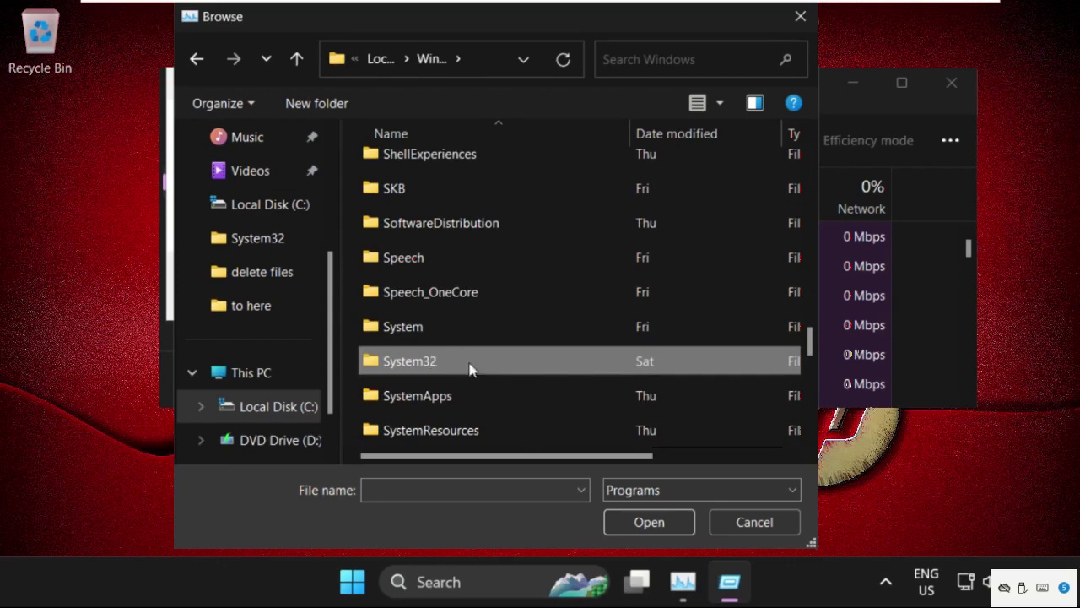
pyautogui.doubleClick(456, 363)
# Step: Select cmd in the System32 folder
pyautogui.scroll(-20, 453, 363)
pyautogui.click(455, 362)
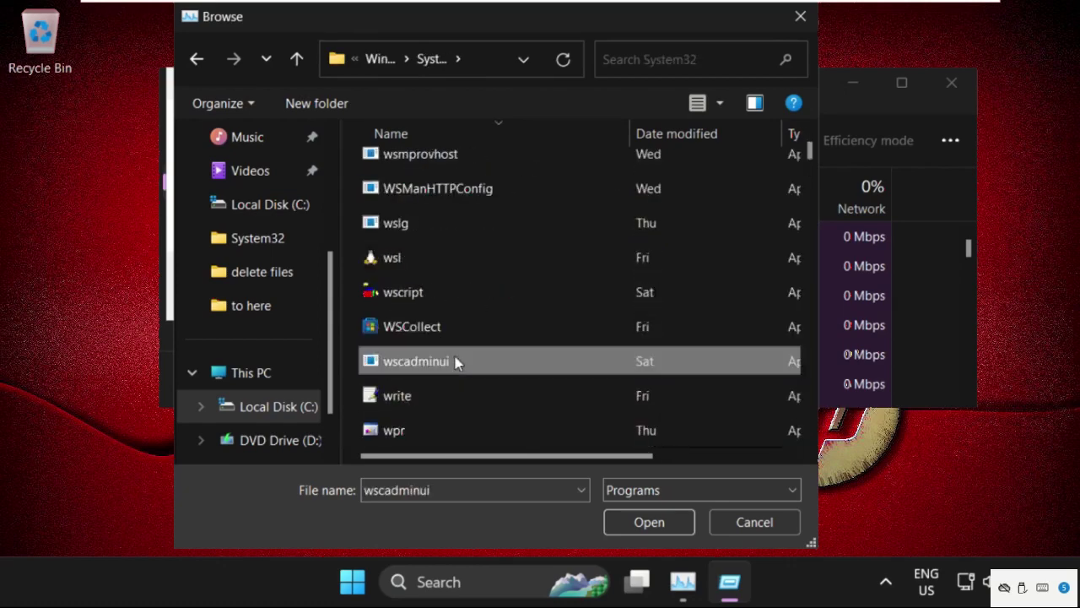
pyautogui.press('c')
pyautogui.scroll(-5, 456, 361)
pyautogui.scroll(-3, 456, 362)
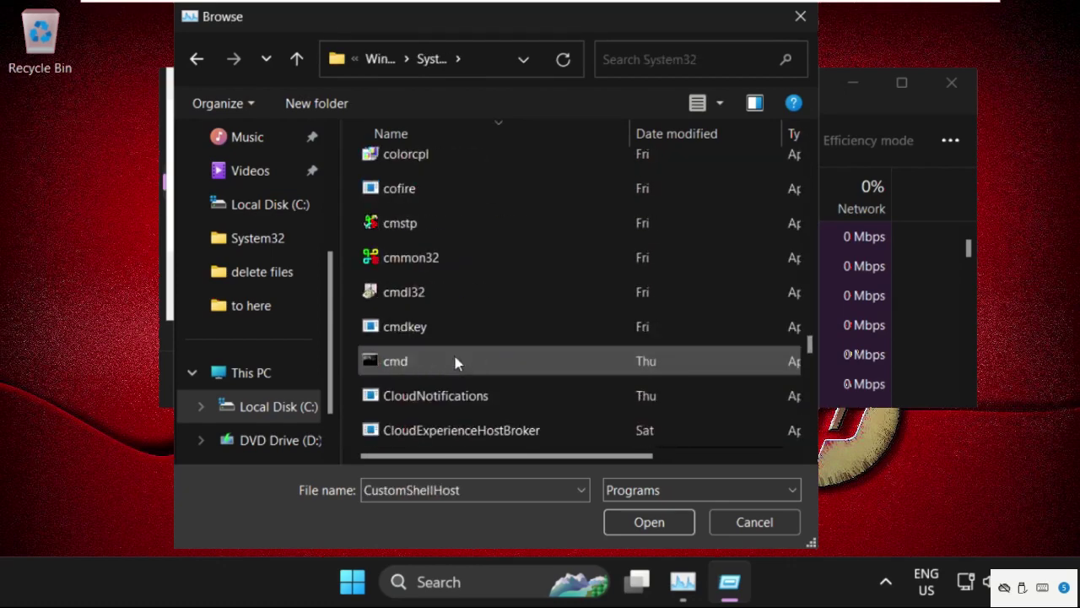
pyautogui.scroll(-1, 456, 363)
pyautogui.click(493, 259)
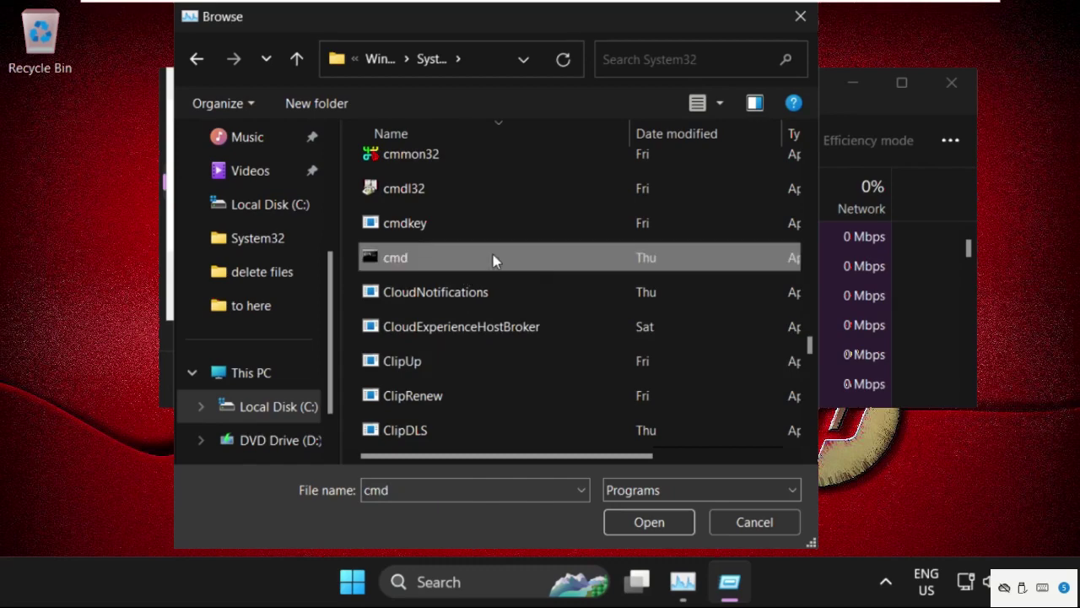
# Step: Run cmd.exe with administrative privileges, close Task Manager, and move the console window up
pyautogui.click(650, 519)
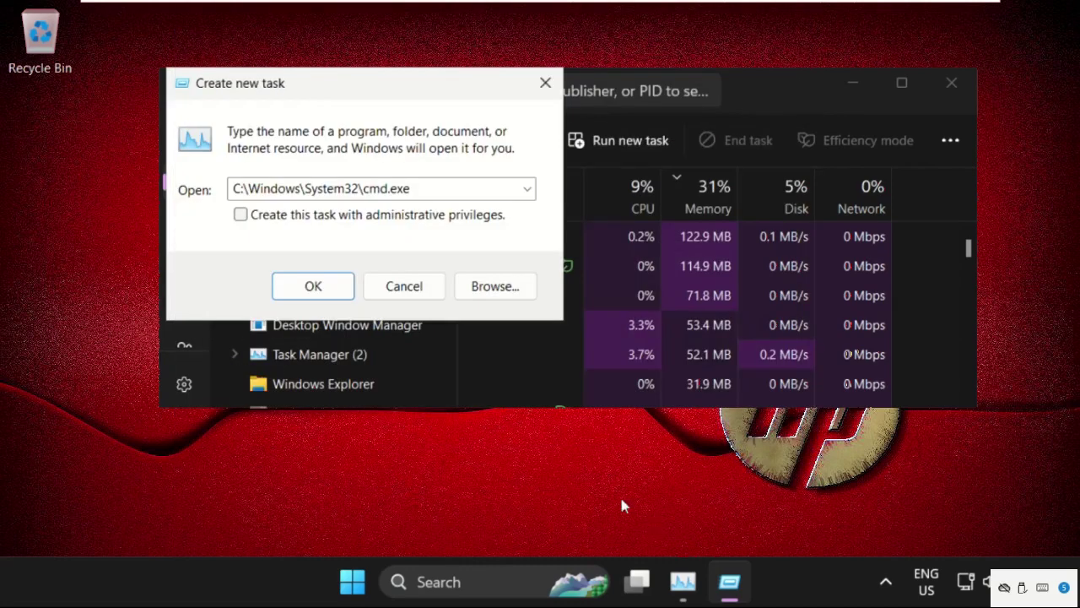
pyautogui.click(356, 217)
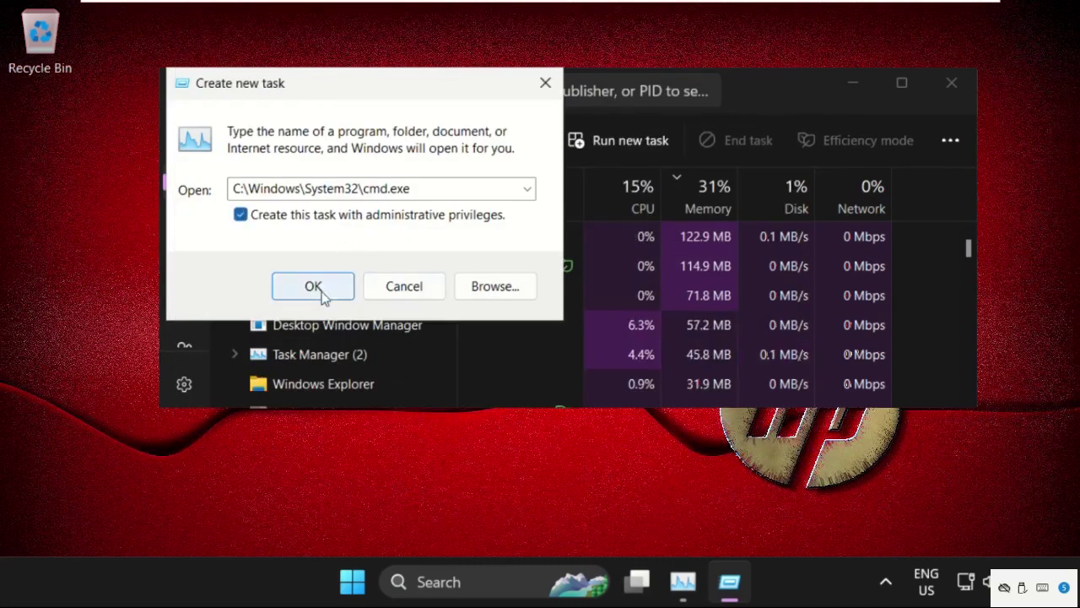
pyautogui.click(313, 287)
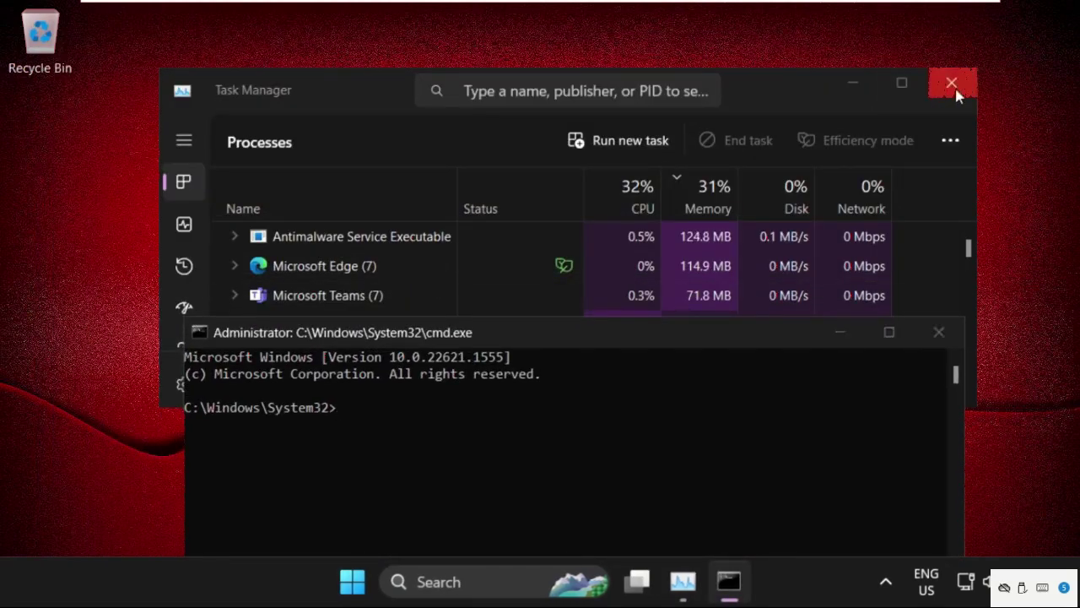
pyautogui.click(954, 90)
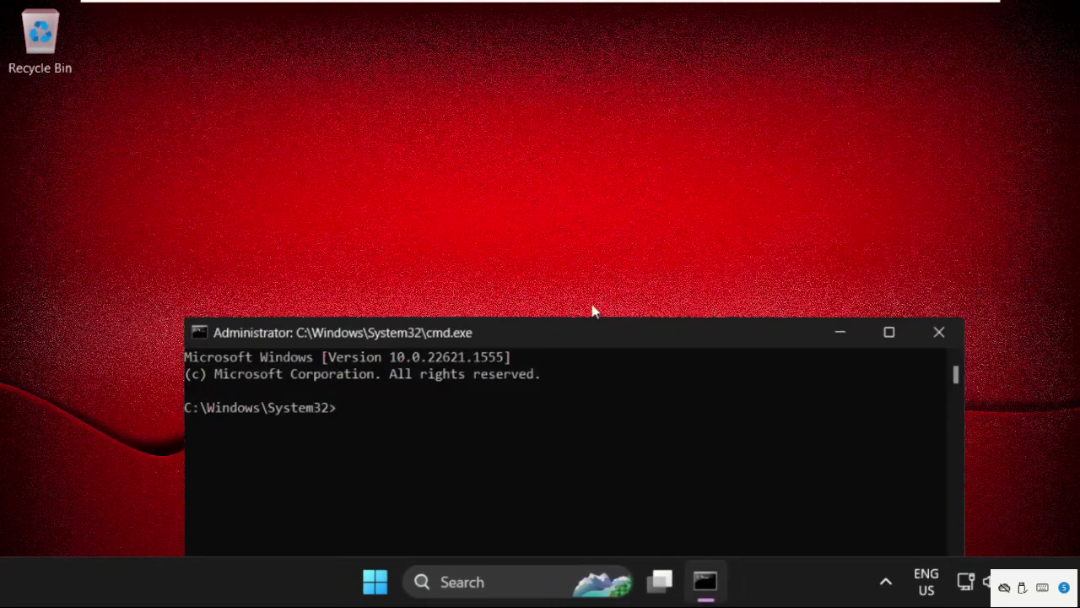
pyautogui.moveTo(586, 340); pyautogui.dragTo(573, 141)
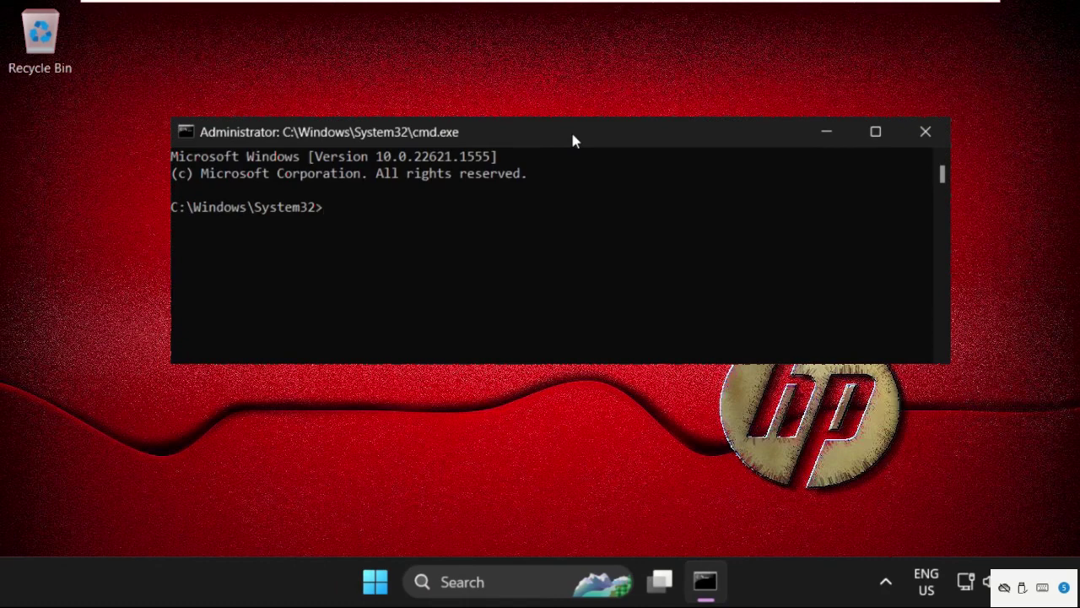
# Step: Reset the TCP/IP stack with netsh int ip reset, logging to c:\resetlog.txt
pyautogui.write('netsh int ip res')
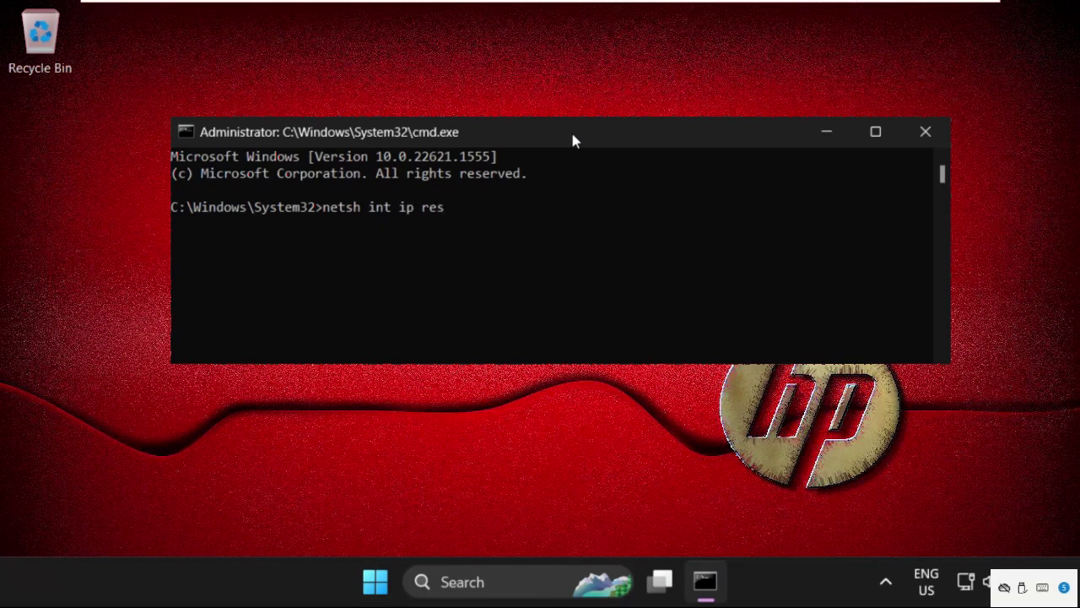
pyautogui.write('et c:\\resetlog.')
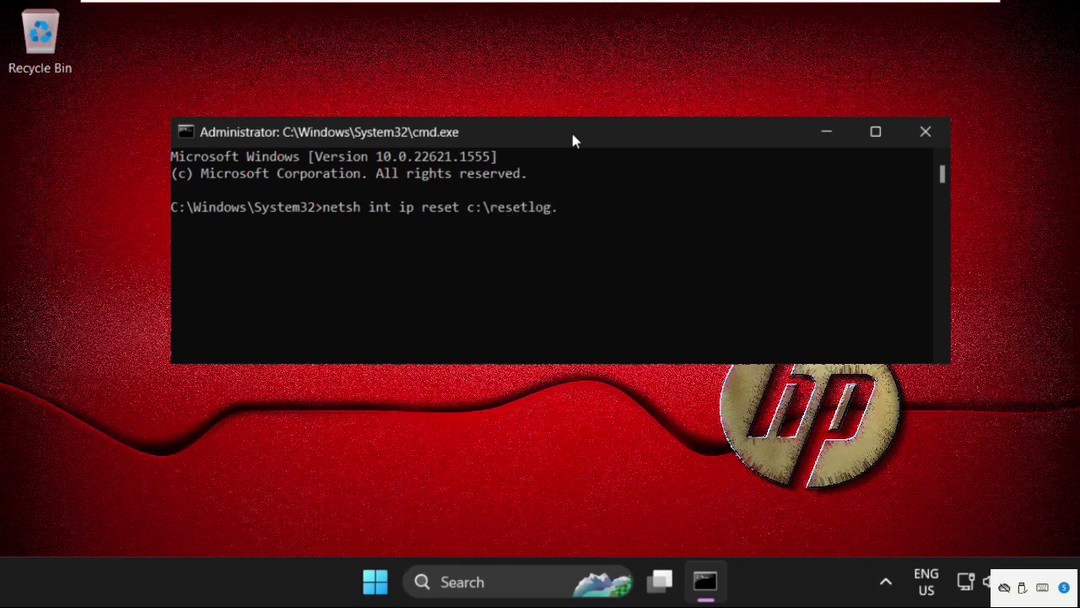
pyautogui.write('txt')
pyautogui.press('Return')
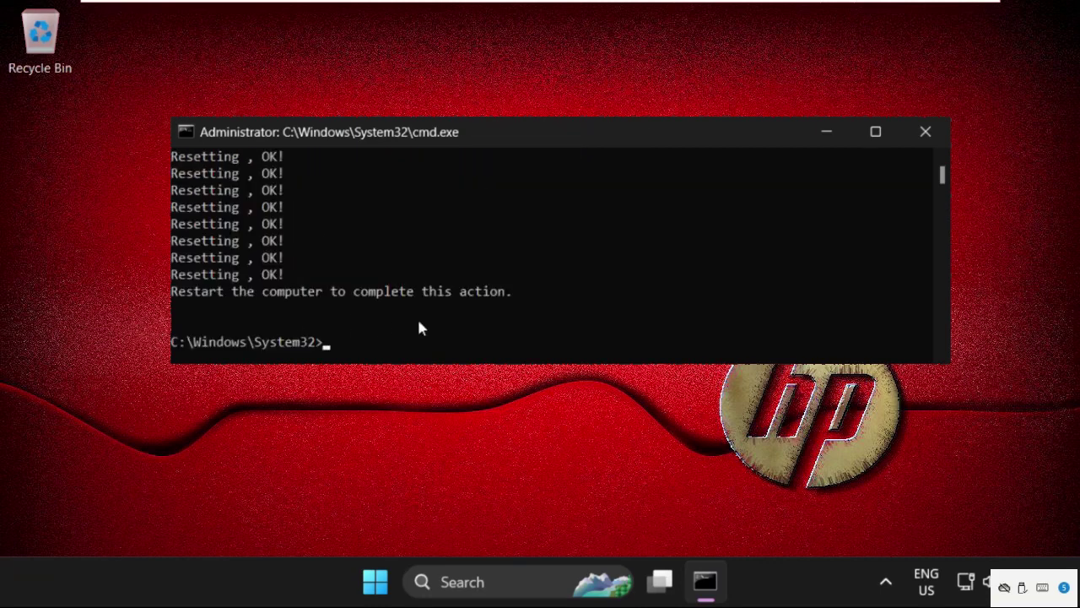
# Step: Reset the Winsock catalog with netsh winsock reset
pyautogui.write('netsh winsock')
pyautogui.write('reset')
pyautogui.press('Return')
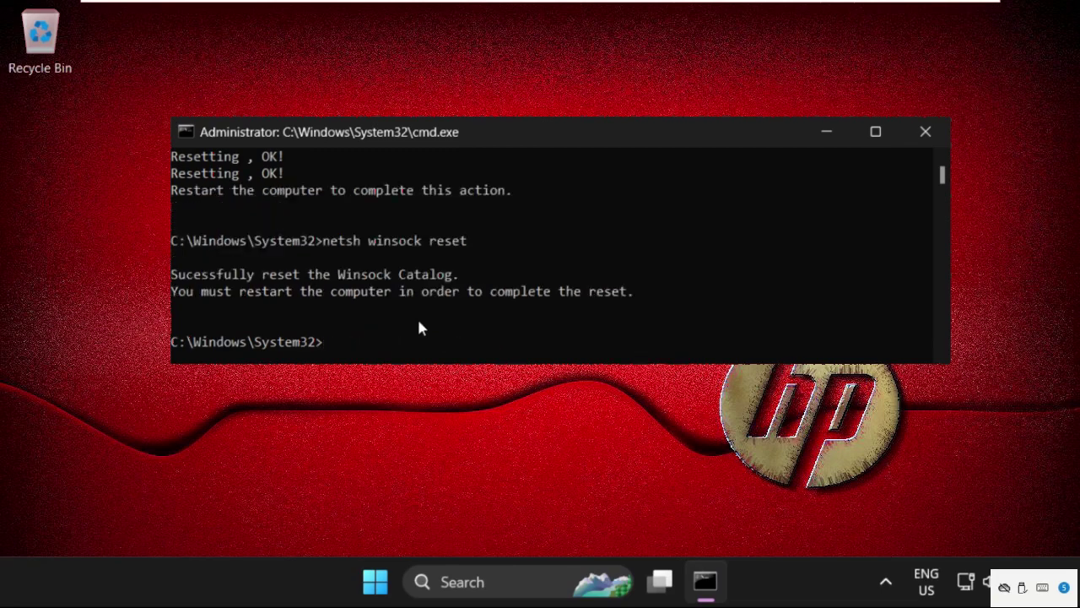
# Step: Flush the DNS resolver cache with ipconfig /flushdns, then exit Command Prompt
pyautogui.write('ipconfig /flushdns')
pyautogui.press('Return')
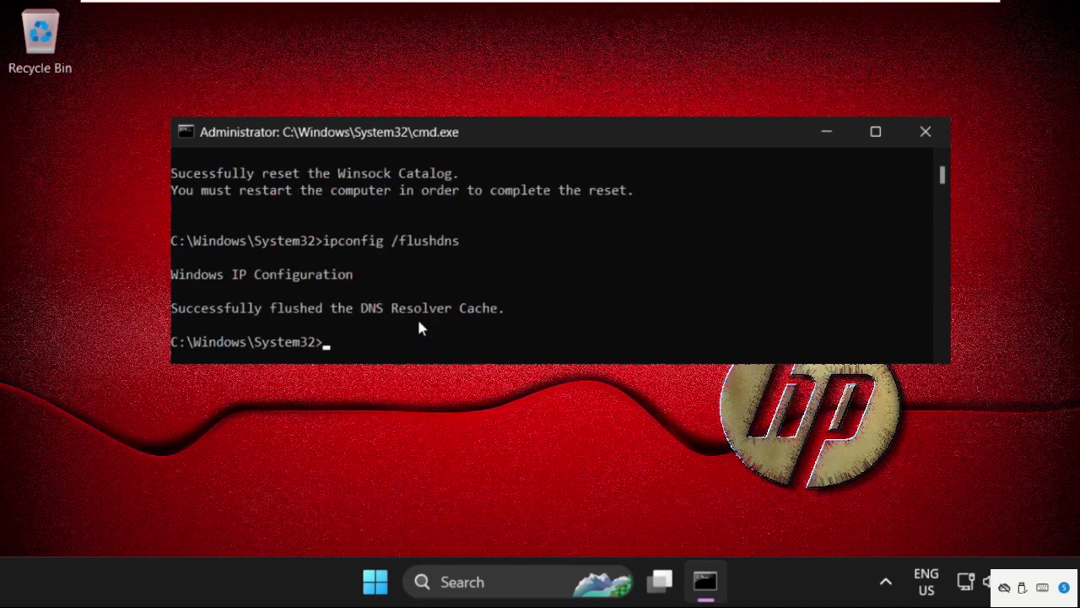
pyautogui.write('exit')
pyautogui.press('Return')
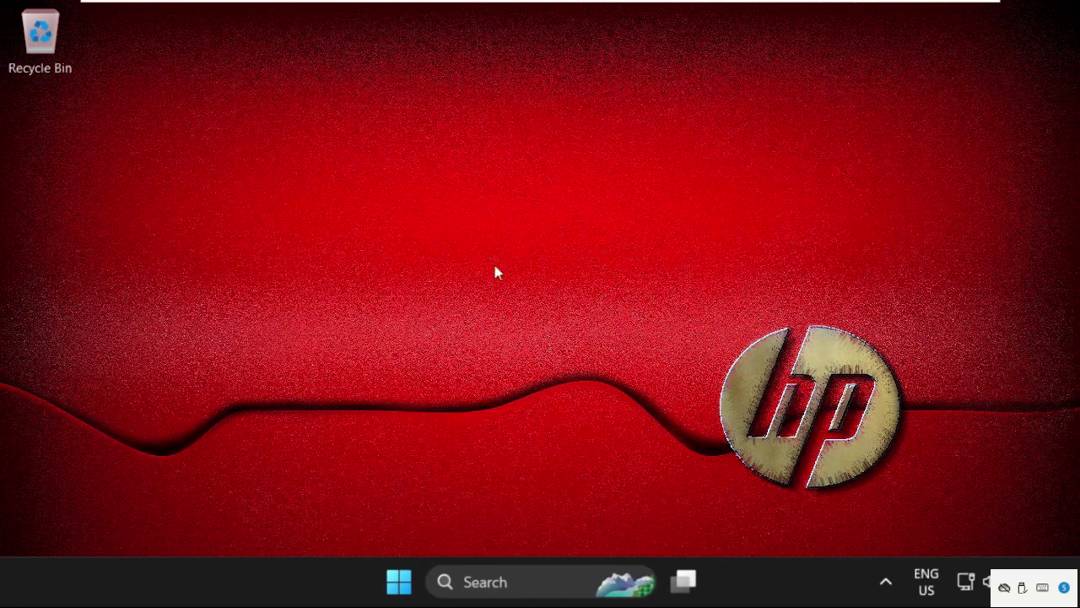
# Step: Show the Start menu's power options with Shut down and Restart
pyautogui.click(398, 581)
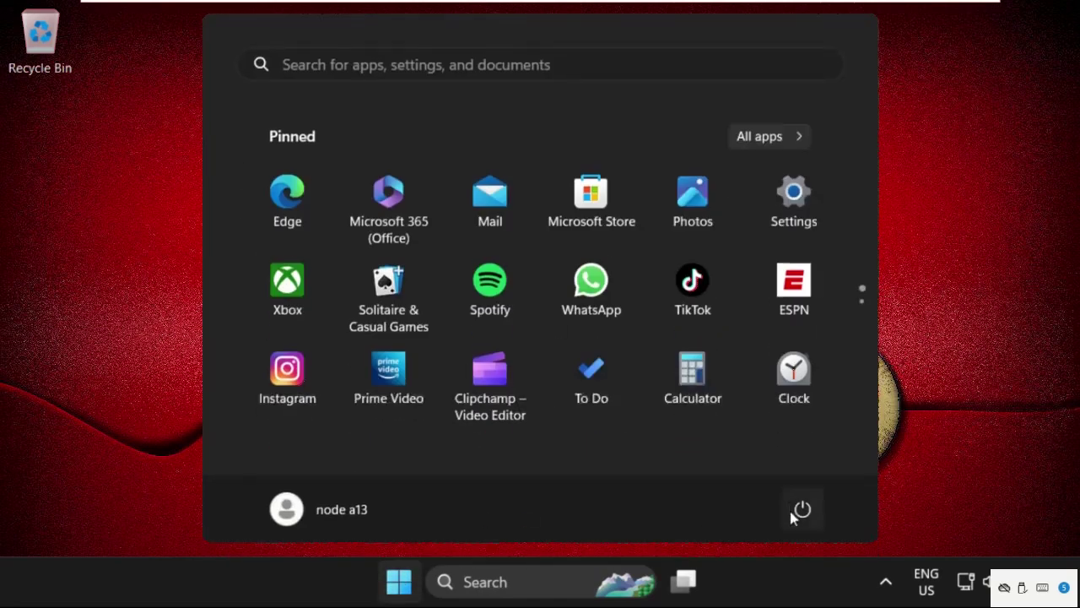
pyautogui.click(798, 513)
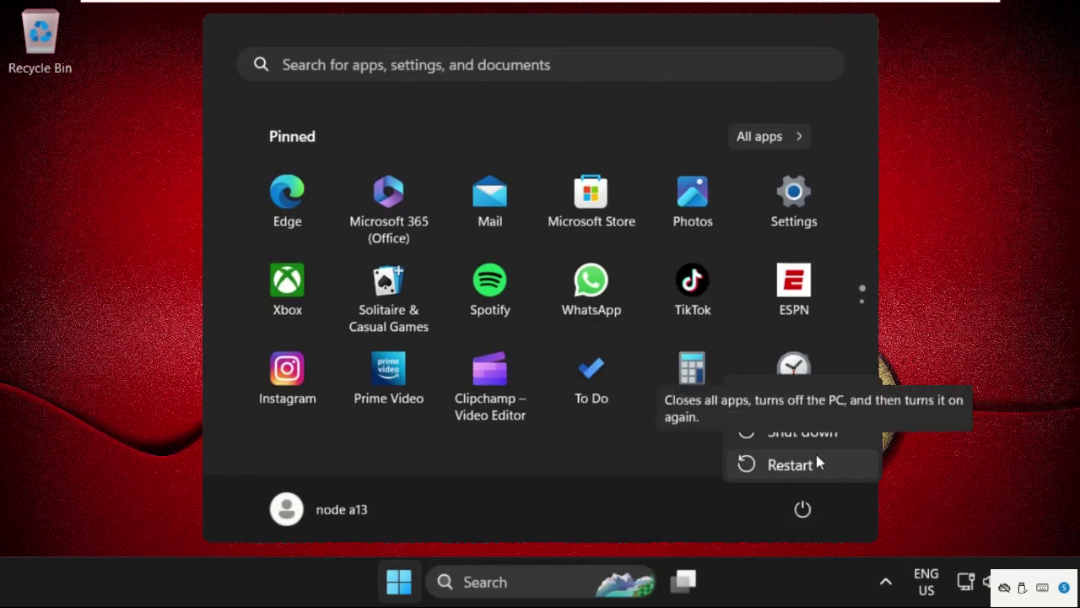